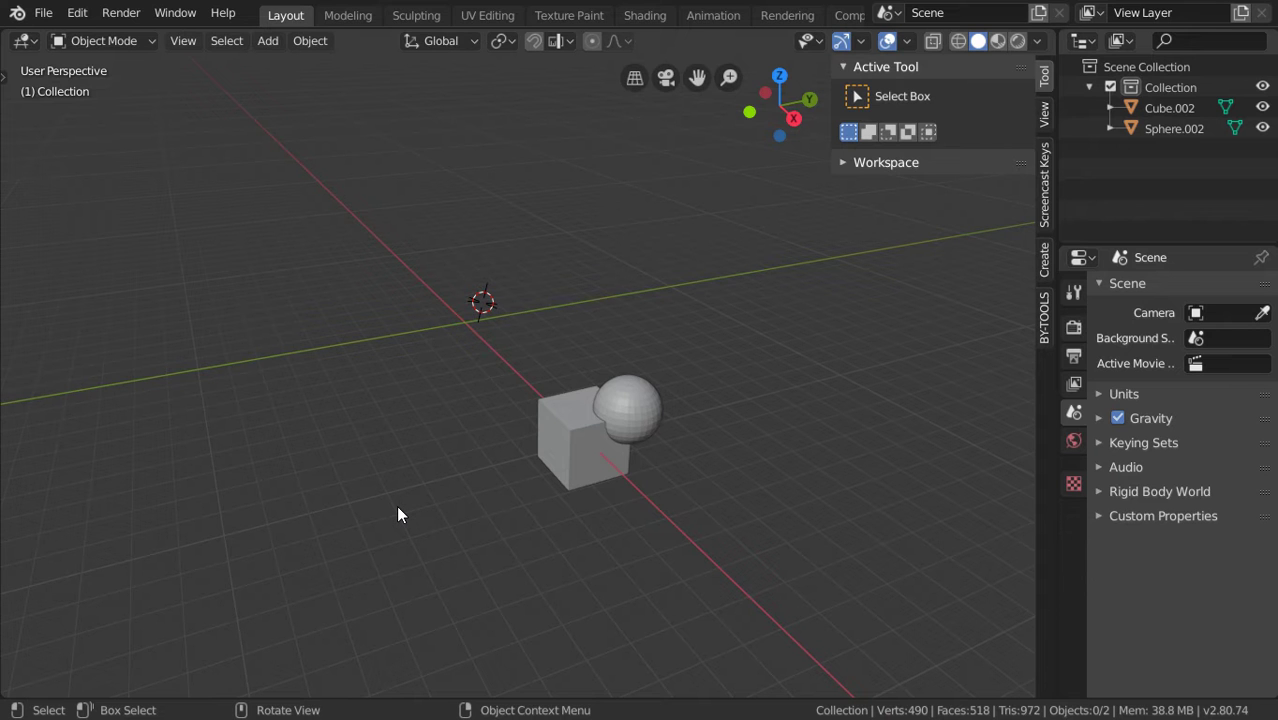
Step: Switch to top view and select the cube, then Shift-select the sphere
{"action": "middle_click_drag", "start_coordinate": [398, 507], "coordinate": [597, 434]}
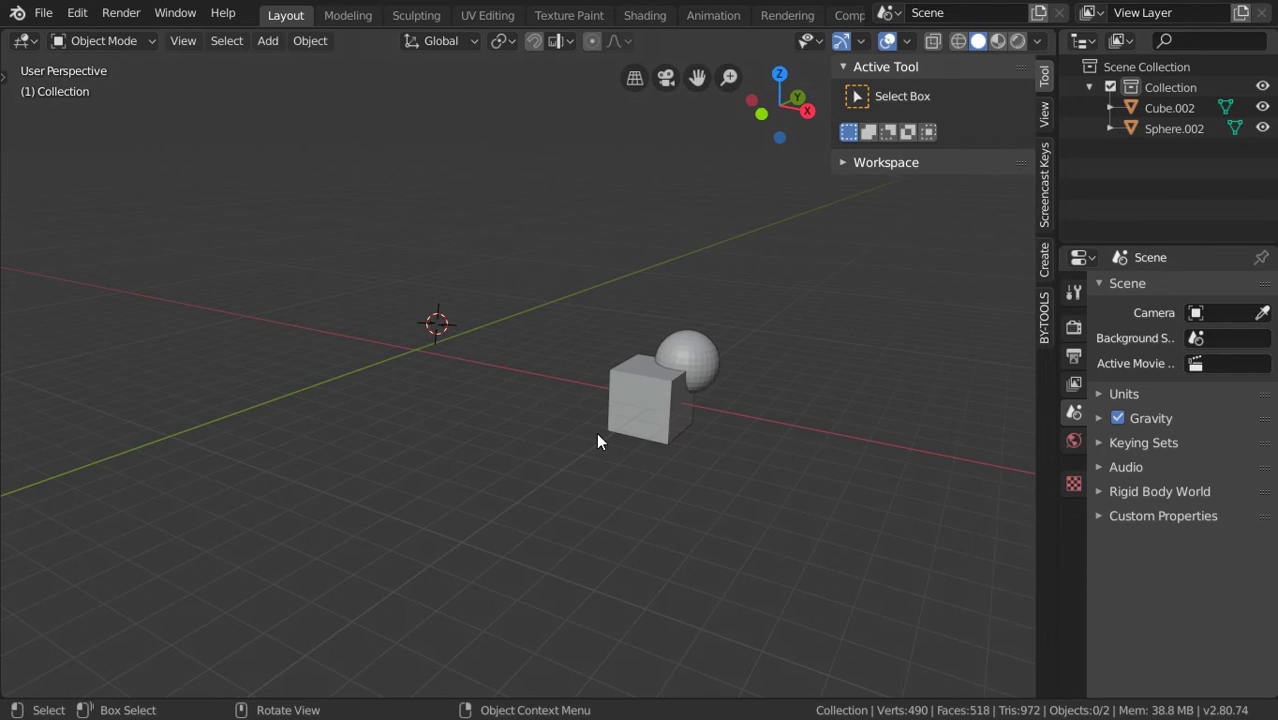
{"action": "key", "text": "KP_7"}
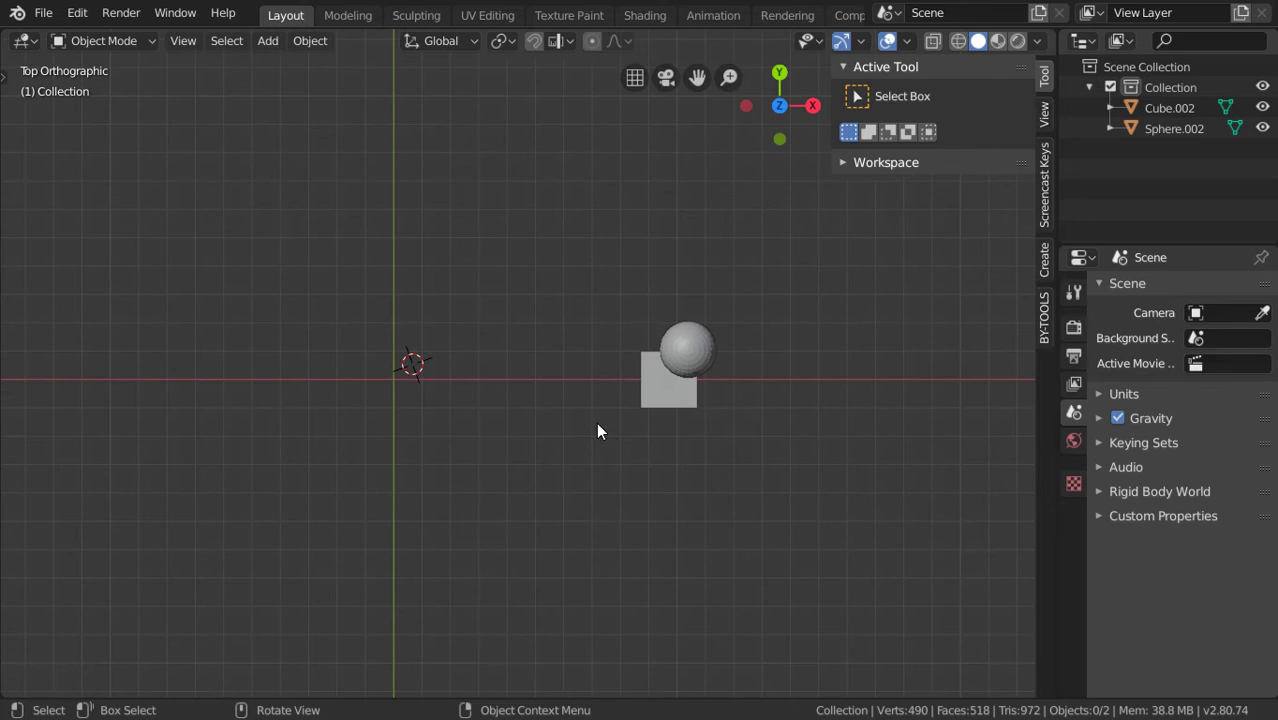
{"action": "left_click", "coordinate": [671, 389]}
{"action": "left_click", "coordinate": [694, 371], "text": "shift"}
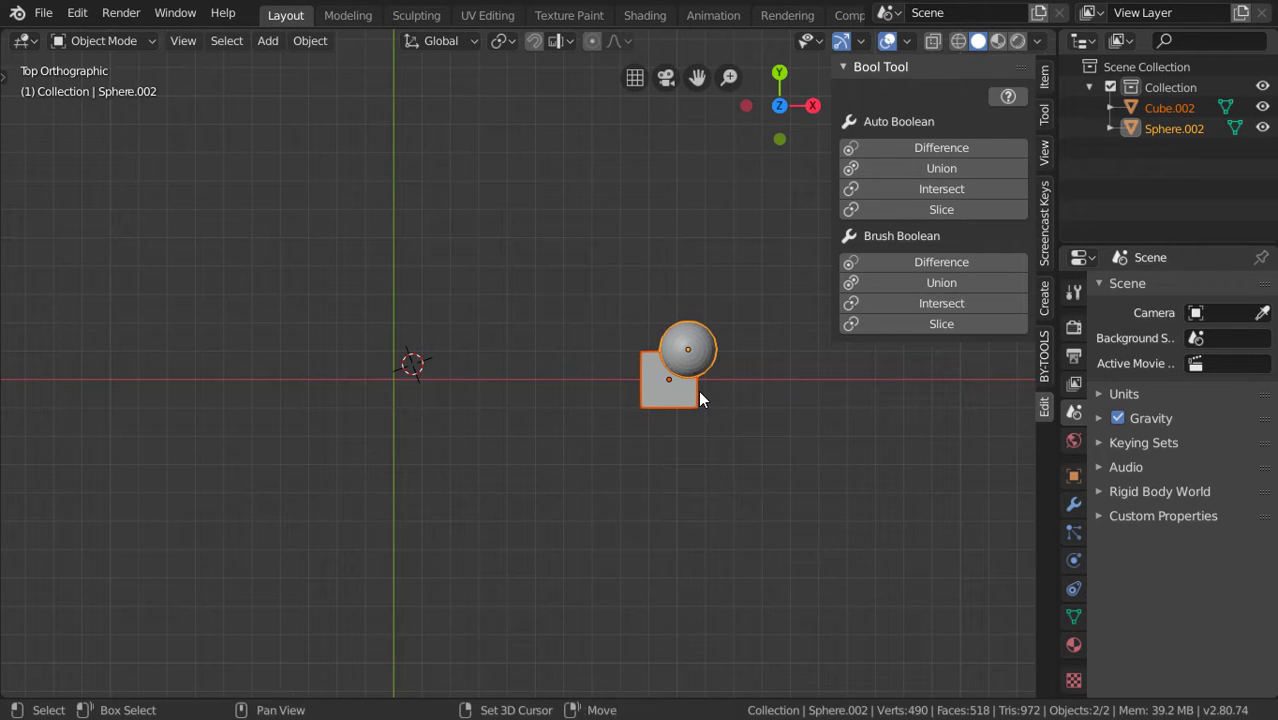
Step: Duplicate the cube-and-sphere pair twice, placing the second copy along X left of the origin
{"action": "key", "text": "shift+d"}
{"action": "left_click", "coordinate": [595, 440]}
{"action": "key", "text": "shift+d"}
{"action": "key", "text": "x"}
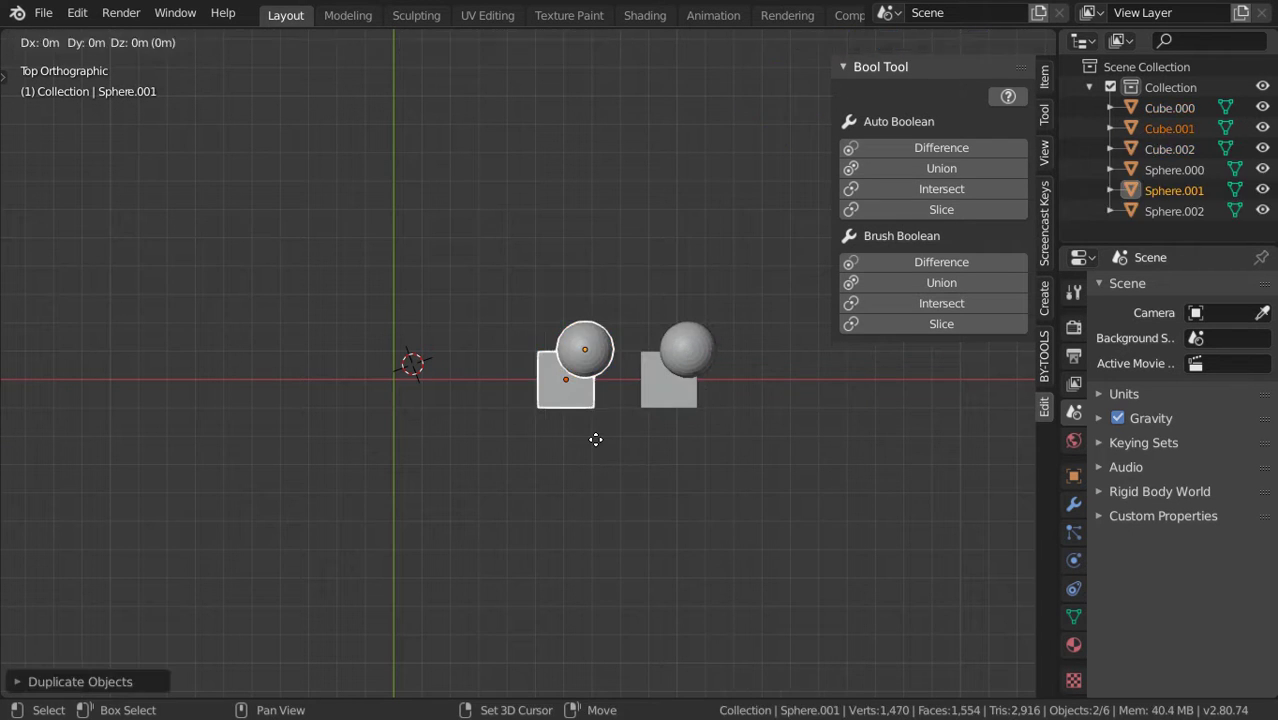
{"action": "left_click", "coordinate": [382, 465]}
Step: Hide the sidebar, zoom in, and select and frame one pair's sphere
{"action": "middle_click_drag", "start_coordinate": [423, 485], "coordinate": [461, 405]}
{"action": "scroll", "coordinate": [345, 293], "scroll_direction": "up", "scroll_amount": 3}
{"action": "key", "text": "n"}
{"action": "scroll", "coordinate": [504, 407], "scroll_direction": "up", "scroll_amount": 3}
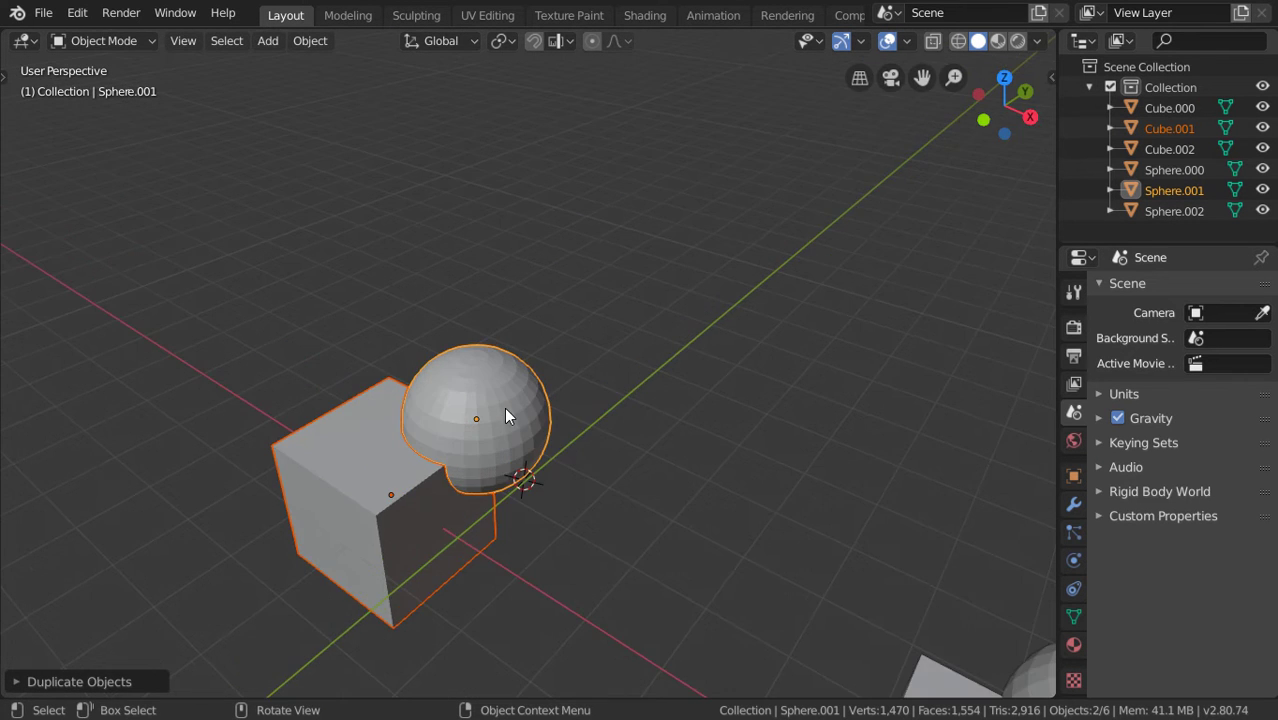
{"action": "left_click", "coordinate": [489, 404]}
{"action": "key", "text": "KP_Decimal"}
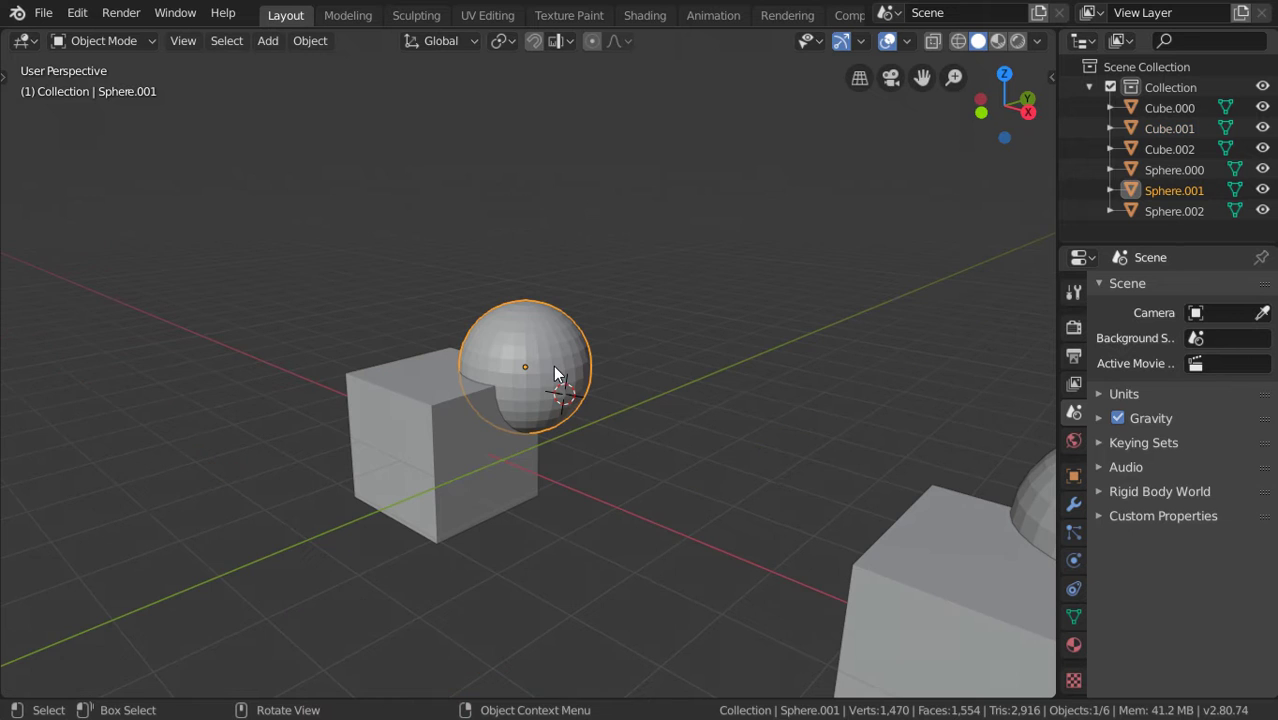
Step: Subtract the sphere from Cube.001 with Bool Tool Difference, then orbit to inspect the bite
{"action": "left_click", "coordinate": [468, 403], "text": "shift"}
{"action": "key", "text": "F3"}
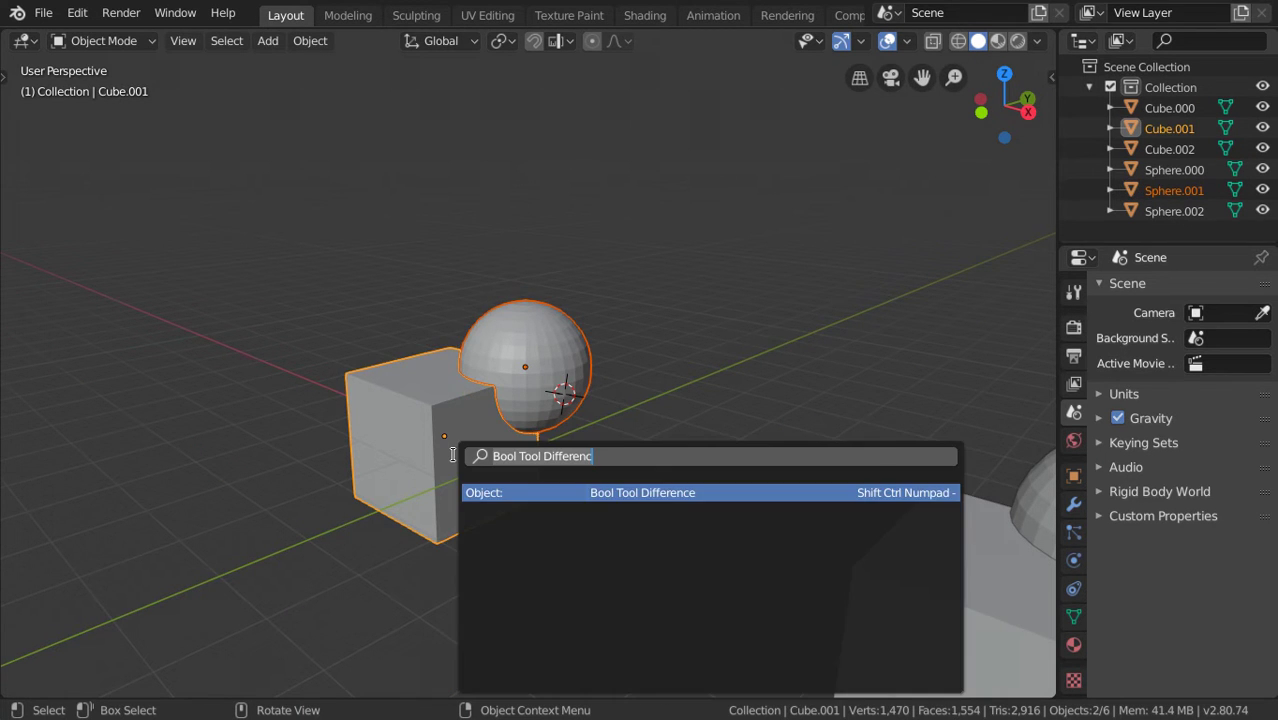
{"action": "type", "text": "bool"}
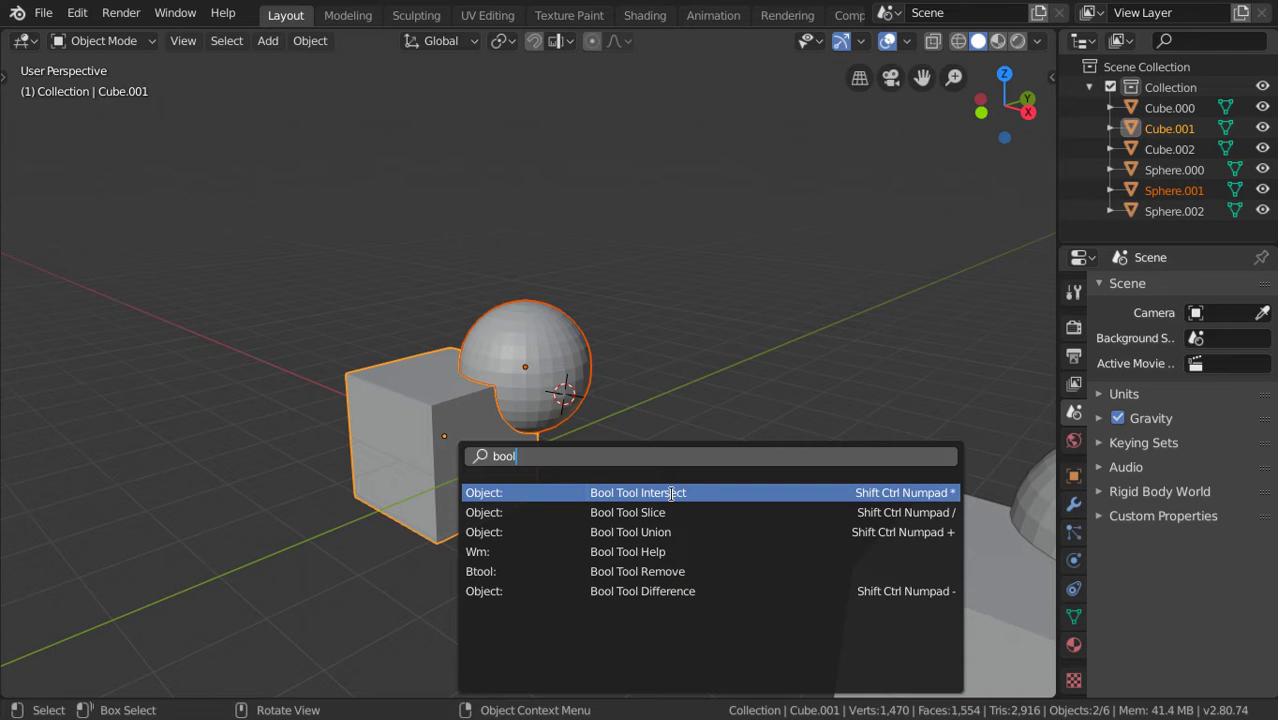
{"action": "left_click", "coordinate": [667, 591]}
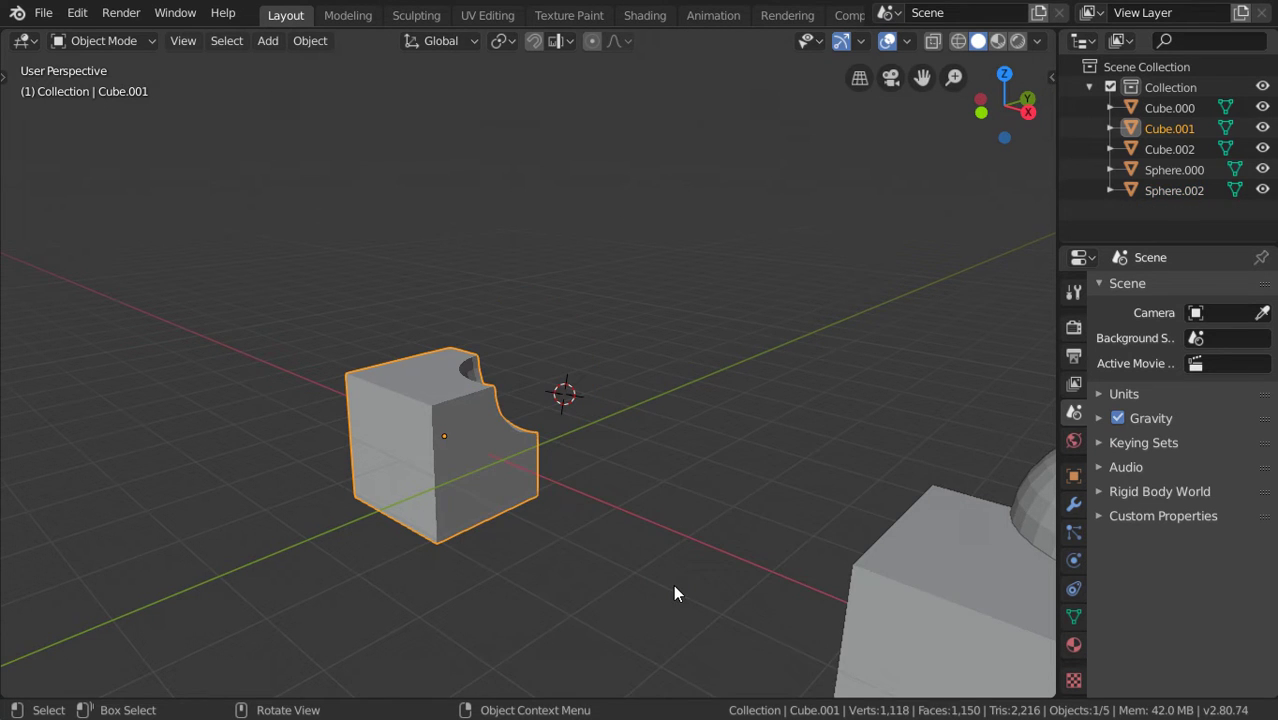
{"action": "middle_click_drag", "start_coordinate": [441, 418], "coordinate": [562, 461]}
{"action": "scroll", "coordinate": [438, 315], "scroll_direction": "down", "scroll_amount": 3}
Step: Run Bool Tool Difference on the middle pair, notching Sphere.000 with Cube.000
{"action": "left_click", "coordinate": [530, 420]}
{"action": "left_click", "coordinate": [611, 364], "text": "shift"}
{"action": "middle_click_drag", "start_coordinate": [611, 364], "coordinate": [706, 414]}
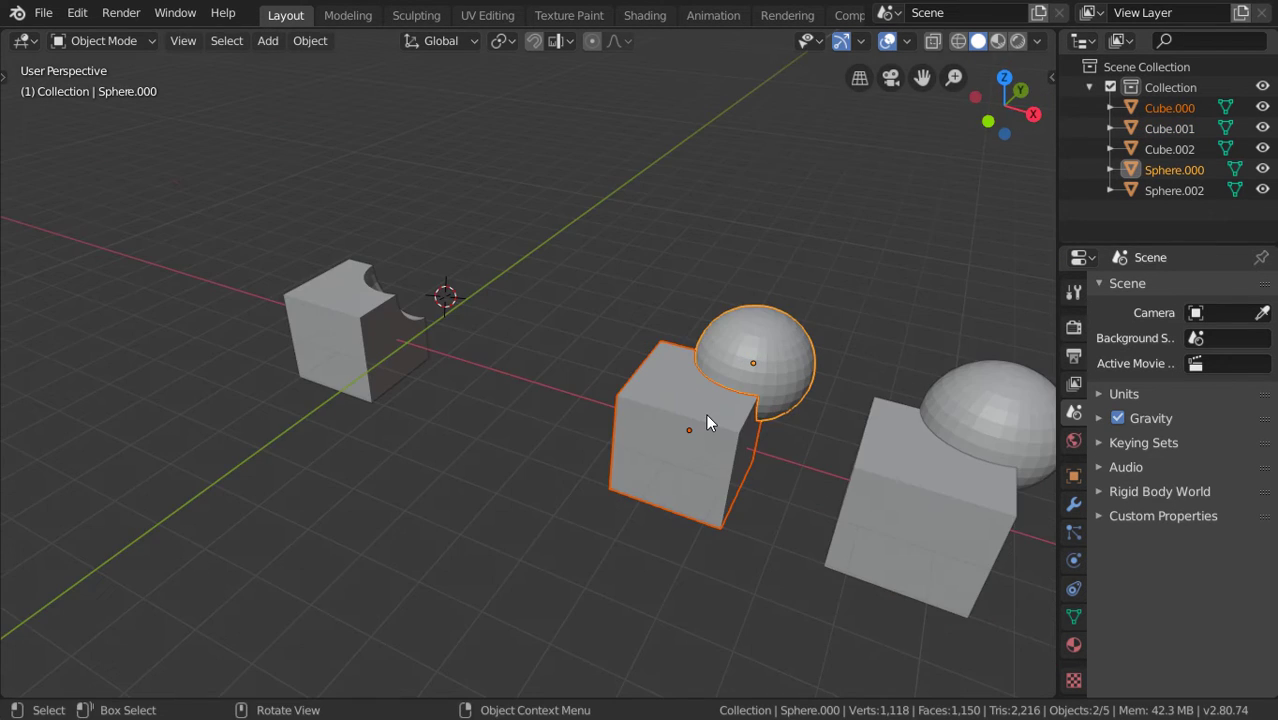
{"action": "key", "text": "F3"}
{"action": "type", "text": "Bool Tool Differenc"}
{"action": "left_click", "coordinate": [890, 440]}
{"action": "middle_click_drag", "start_coordinate": [697, 367], "coordinate": [687, 417]}
{"action": "scroll", "coordinate": [857, 298], "scroll_direction": "down", "scroll_amount": 4}
{"action": "scroll", "coordinate": [687, 409], "scroll_direction": "up", "scroll_amount": 6}
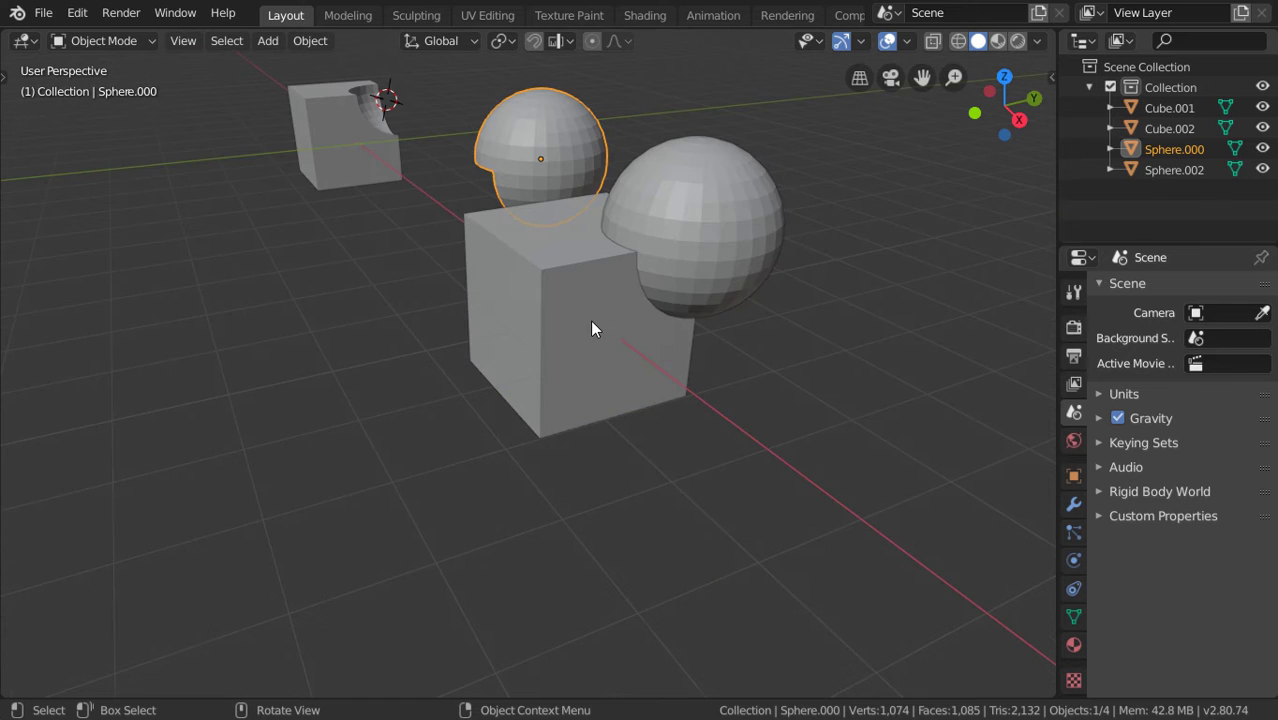
Step: Select the last pair, Cube.002 and Sphere.002, and bring it into view
{"action": "left_click", "coordinate": [593, 329]}
{"action": "left_click", "coordinate": [736, 234], "text": "shift"}
{"action": "scroll", "coordinate": [706, 258], "scroll_direction": "down", "scroll_amount": 5}
{"action": "middle_click_drag", "start_coordinate": [706, 258], "coordinate": [545, 388], "text": "shift"}
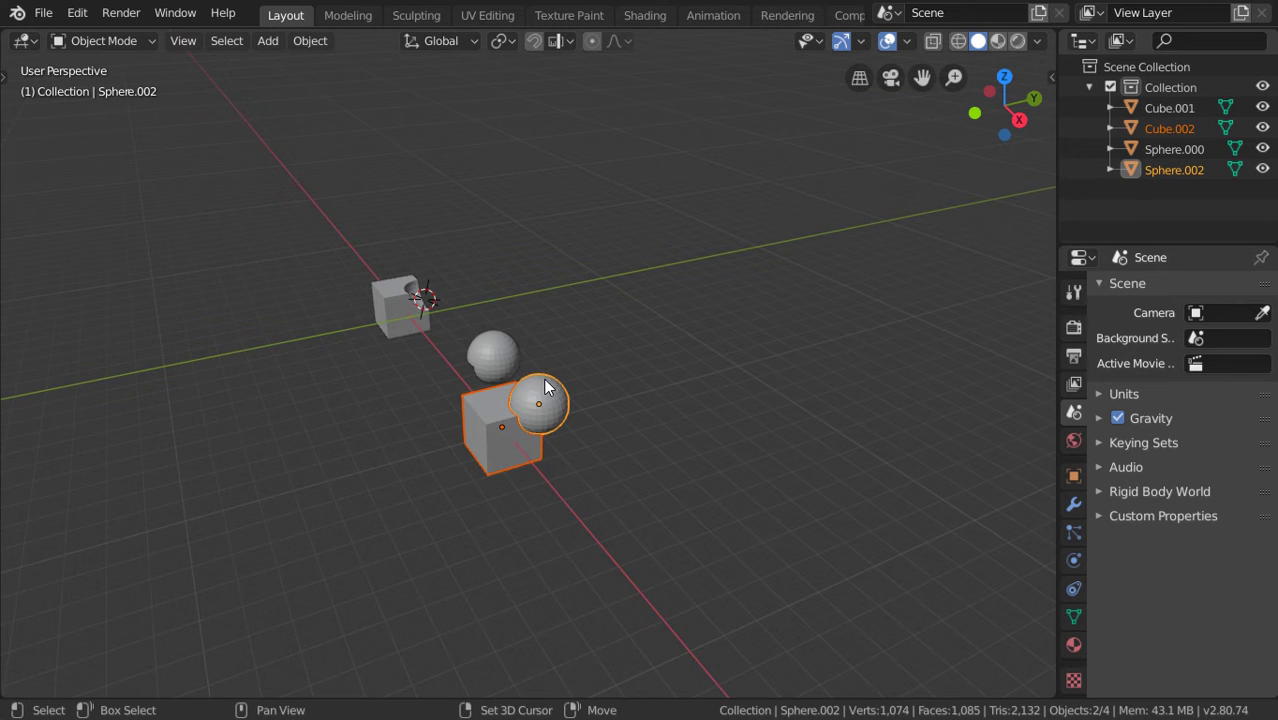
{"action": "scroll", "coordinate": [545, 388], "scroll_direction": "up", "scroll_amount": 8}
{"action": "middle_click_drag", "start_coordinate": [509, 478], "coordinate": [536, 326]}
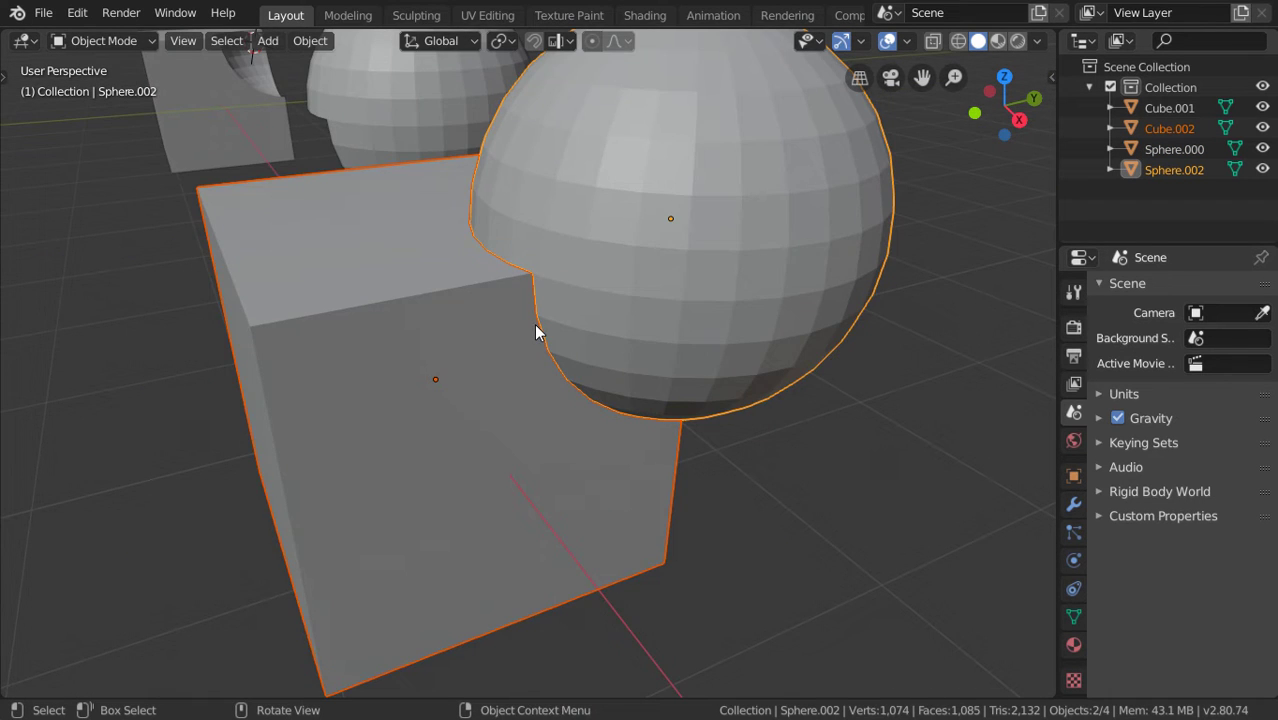
{"action": "scroll", "coordinate": [536, 332], "scroll_direction": "down", "scroll_amount": 8}
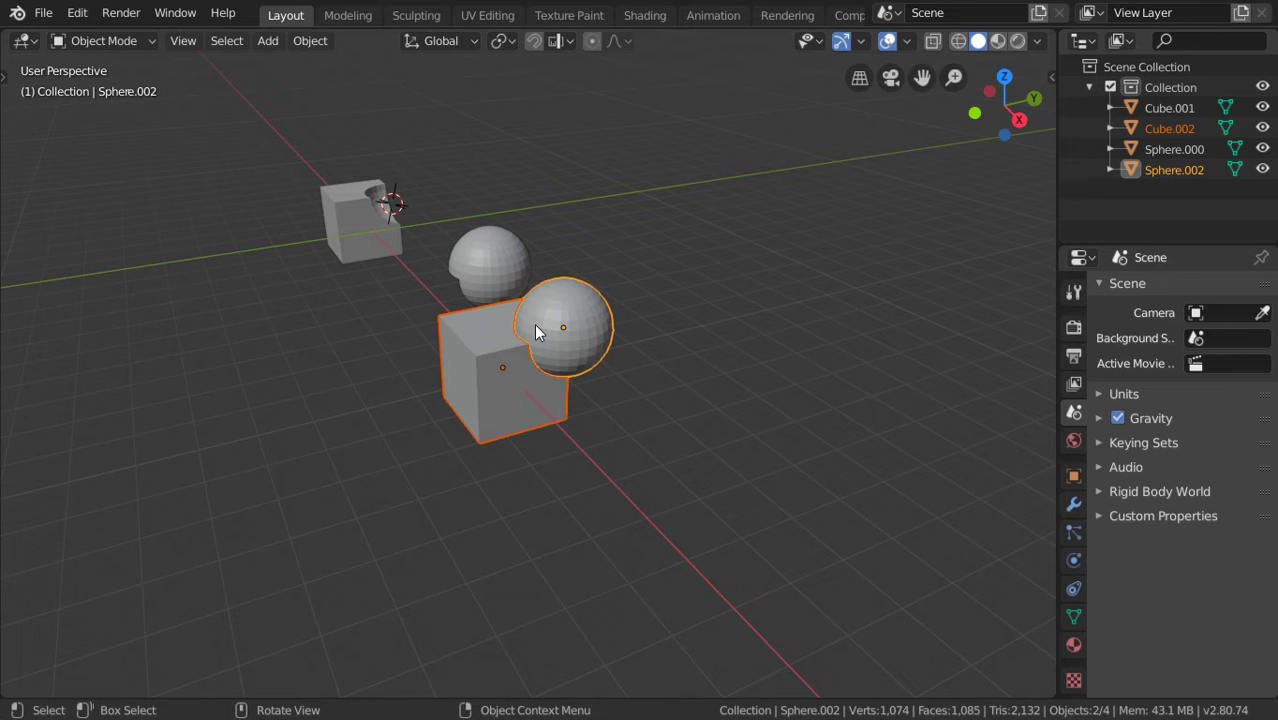
Step: Run Bool Tool Slice on the last cube and sphere, then zoom onto the sliced sphere
{"action": "key", "text": "F3"}
{"action": "type", "text": "bool"}
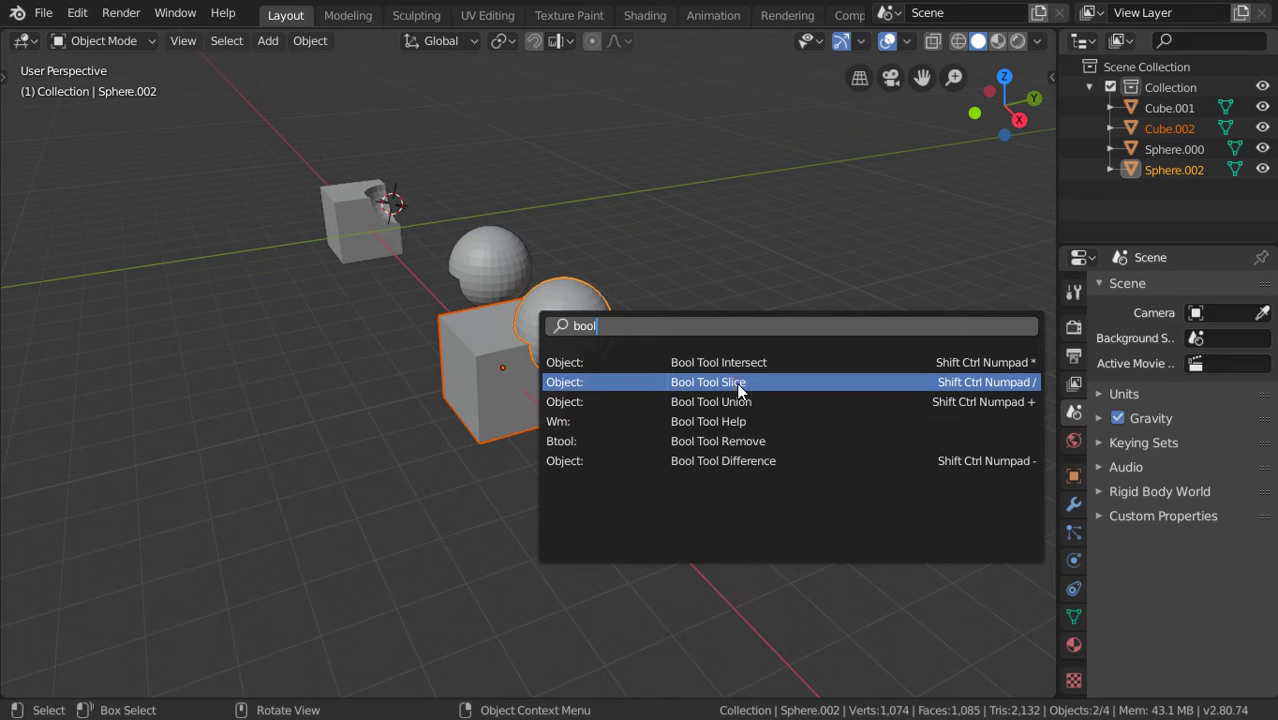
{"action": "left_click", "coordinate": [736, 382]}
{"action": "middle_click_drag", "start_coordinate": [600, 350], "coordinate": [667, 256]}
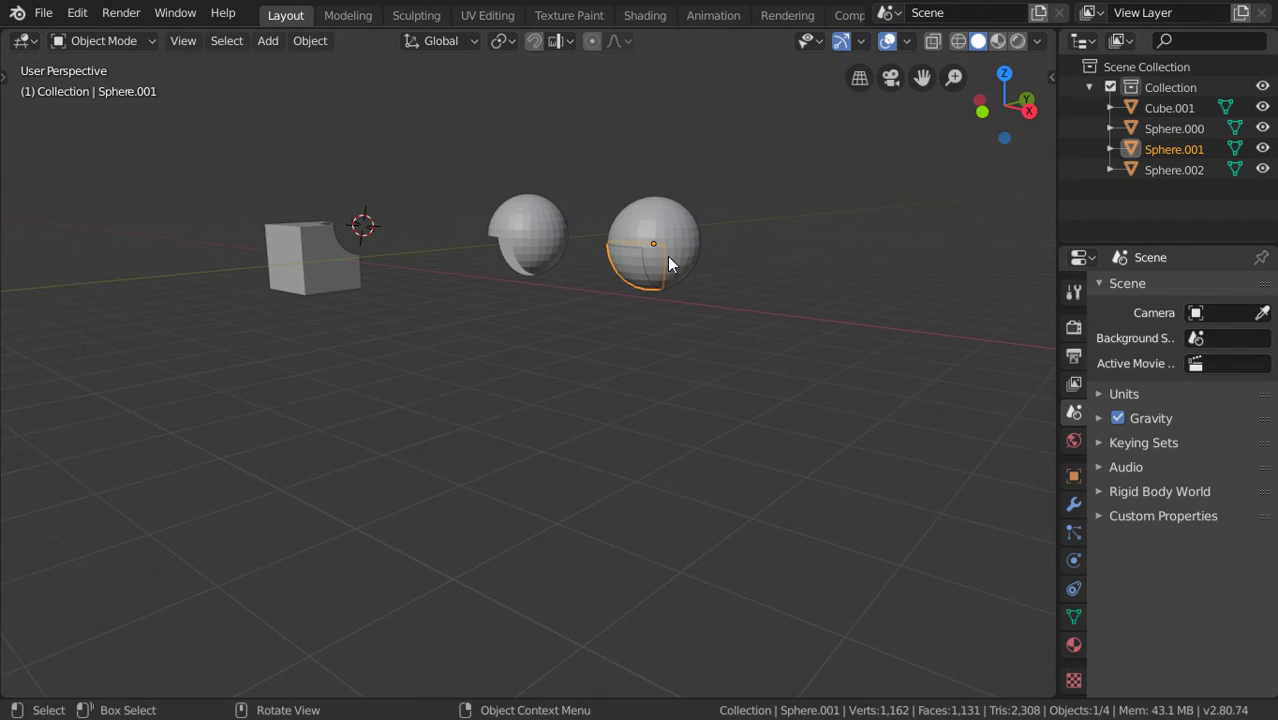
{"action": "scroll", "coordinate": [589, 294], "scroll_direction": "up", "scroll_amount": 6}
{"action": "middle_click_drag", "start_coordinate": [589, 294], "coordinate": [558, 366], "text": "shift"}
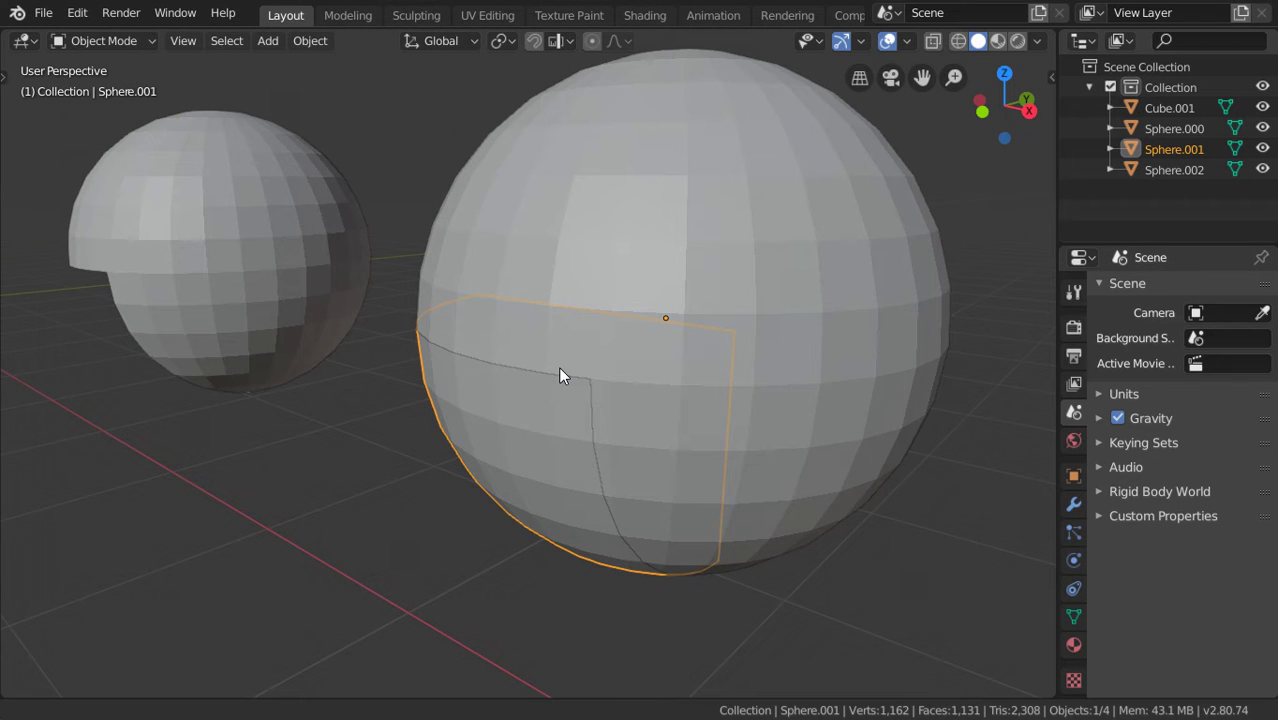
Step: In Edit Mode, hide and reveal the sliced piece's faces, then hide the connected patch
{"action": "key", "text": "Tab"}
{"action": "key", "text": "h"}
{"action": "scroll", "coordinate": [575, 385], "scroll_direction": "down", "scroll_amount": 3}
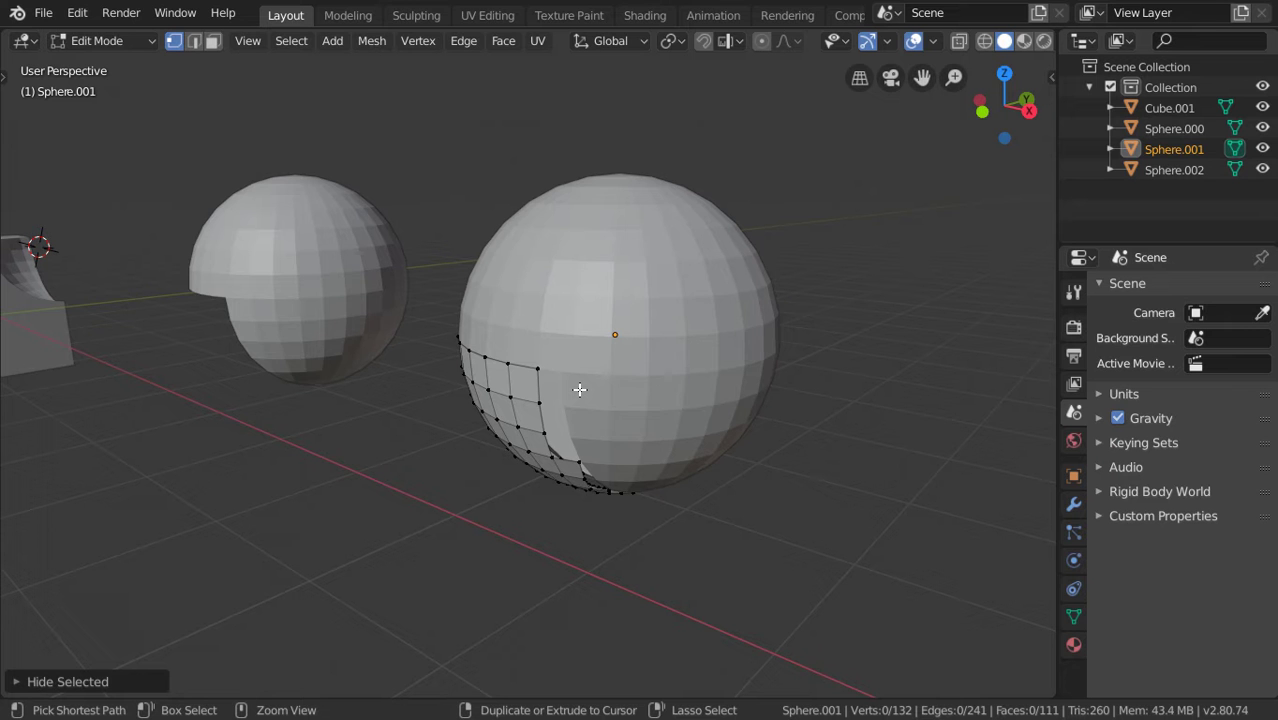
{"action": "key", "text": "alt+h"}
{"action": "key", "text": "ctrl+l"}
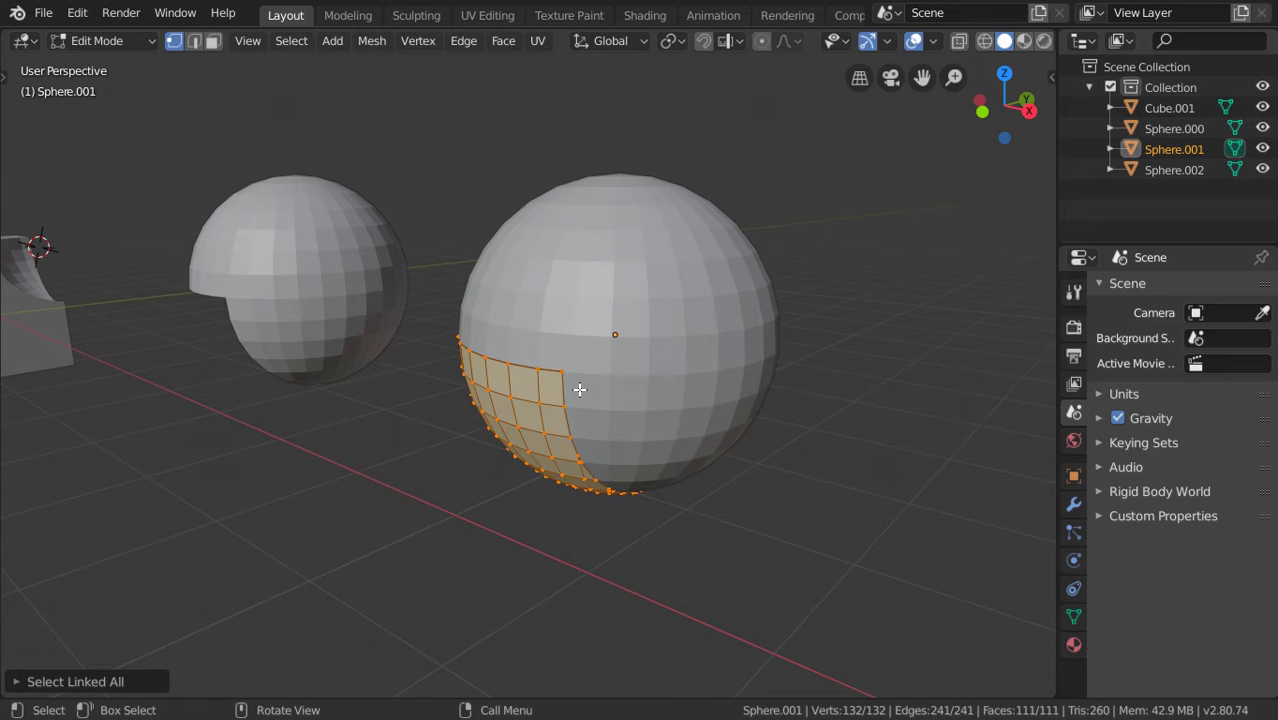
{"action": "key", "text": "h"}
{"action": "middle_click_drag", "start_coordinate": [549, 411], "coordinate": [845, 242]}
Step: On the remaining sphere piece, hide its connected outer part to expose the slice
{"action": "key", "text": "Tab"}
{"action": "key", "text": "Tab"}
{"action": "right_click", "coordinate": [845, 242]}
{"action": "mouse_move", "coordinate": [837, 213]}
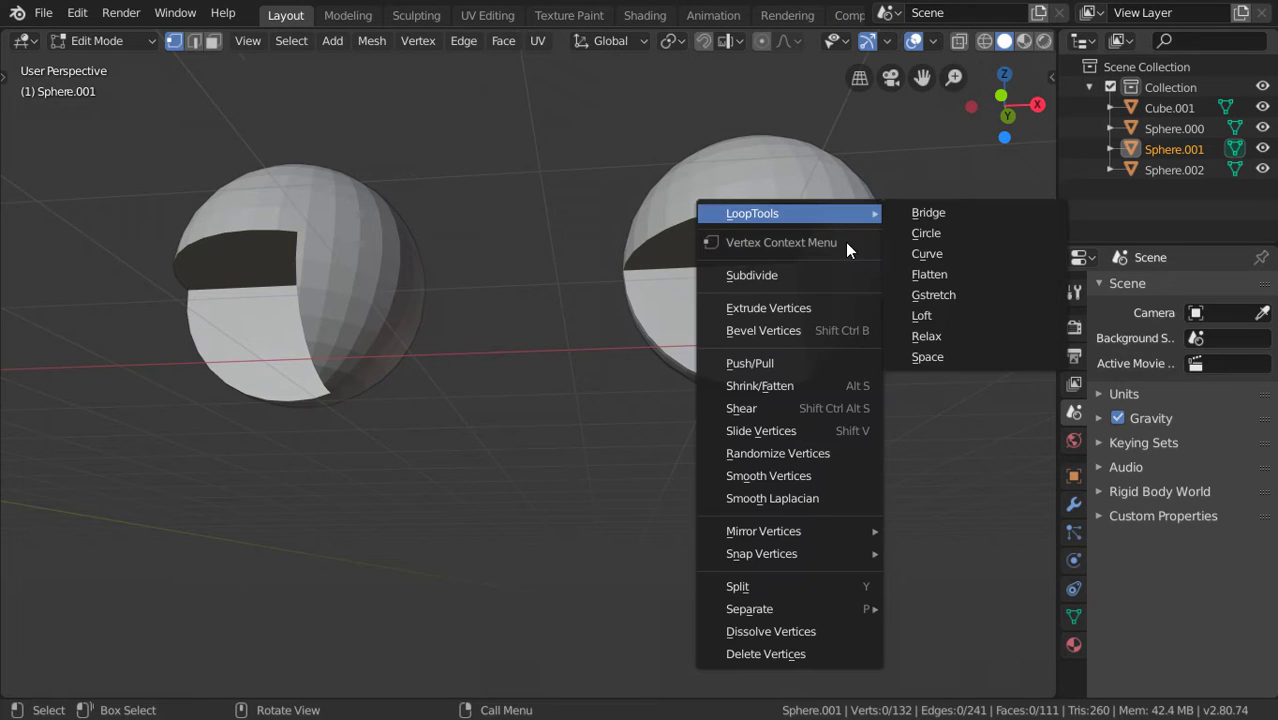
{"action": "key", "text": "Escape"}
{"action": "key", "text": "Tab"}
{"action": "left_click", "coordinate": [855, 199]}
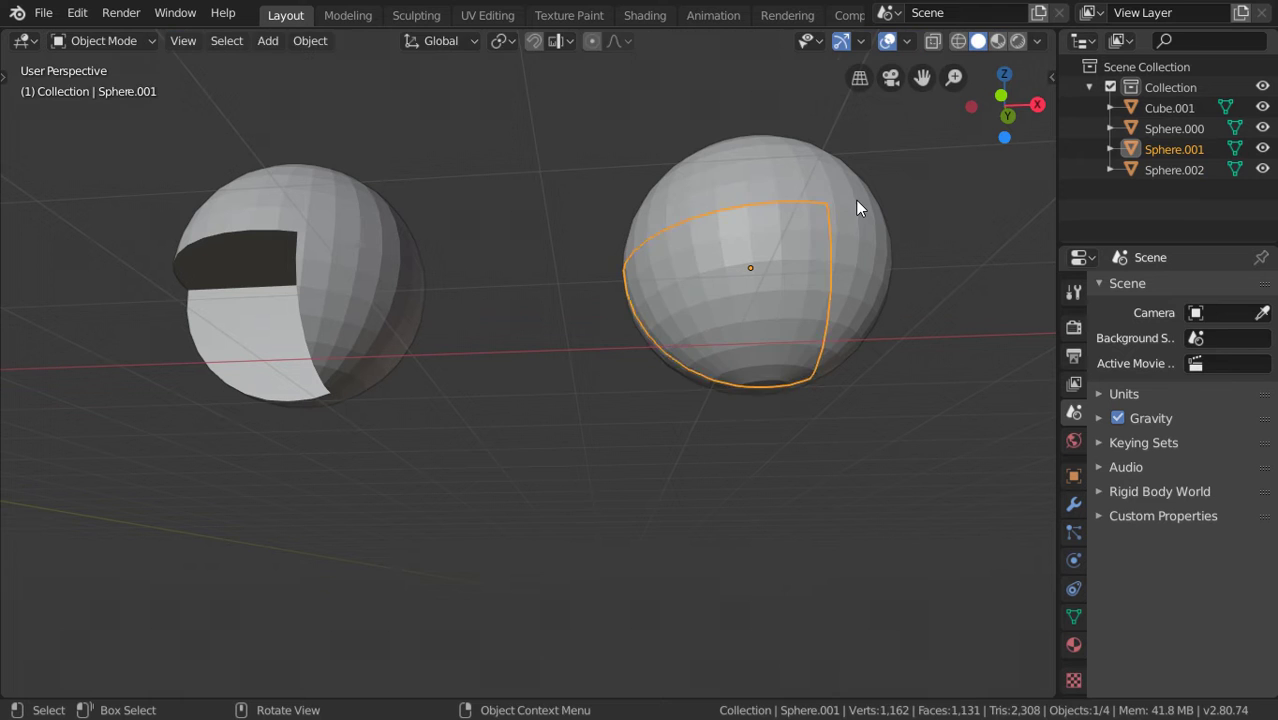
{"action": "key", "text": "Tab"}
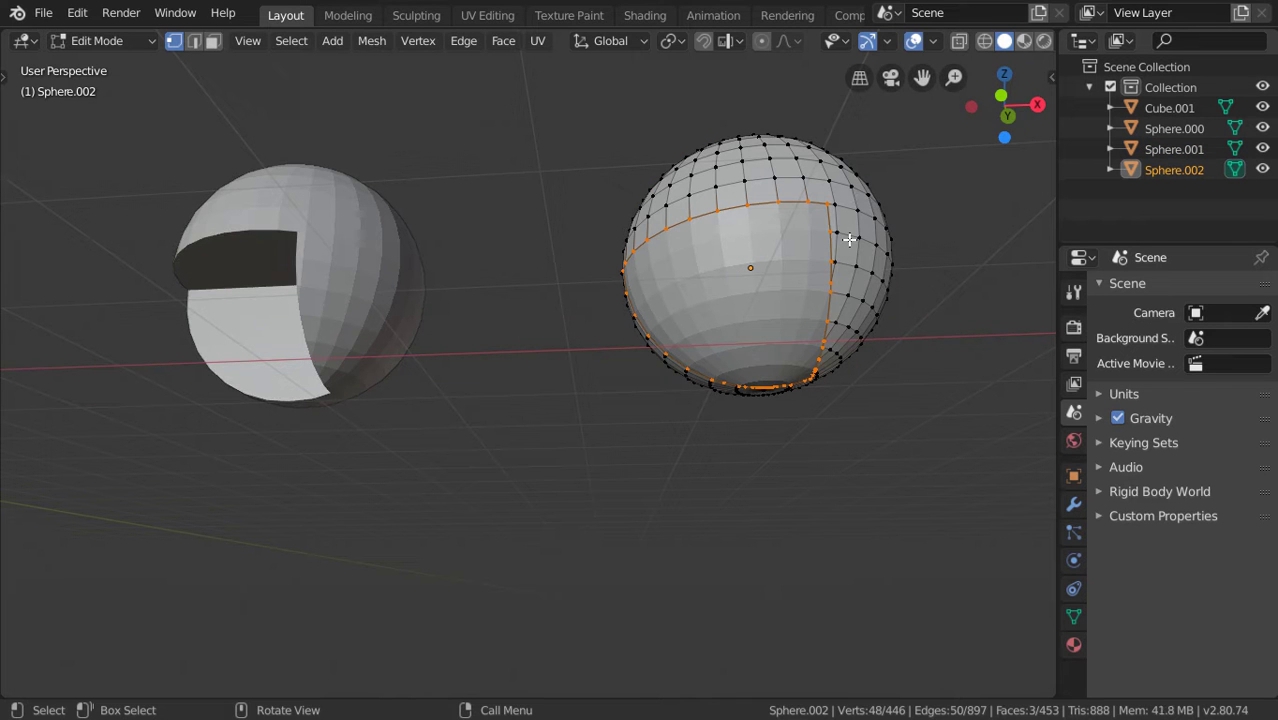
{"action": "key", "text": "ctrl+l"}
{"action": "key", "text": "h"}
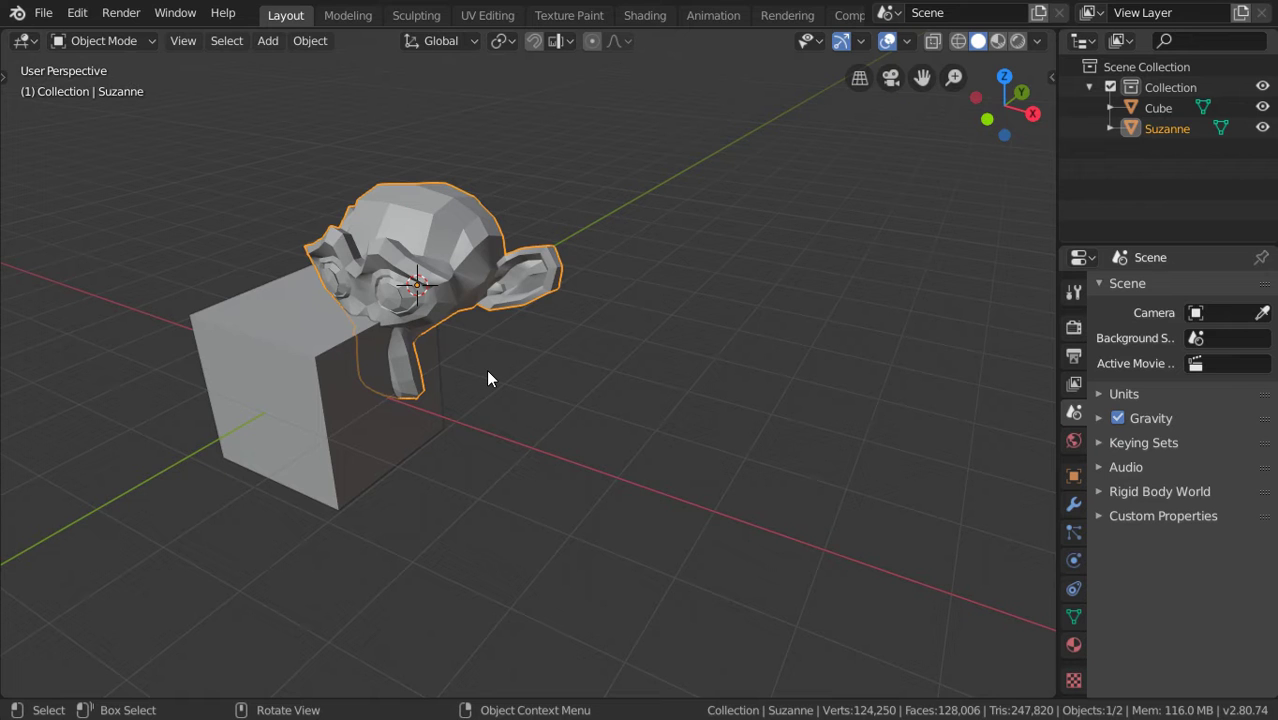
Step: Select Suzanne, briefly check its mesh in Edit Mode, then add the cube as active
{"action": "left_click", "coordinate": [338, 349]}
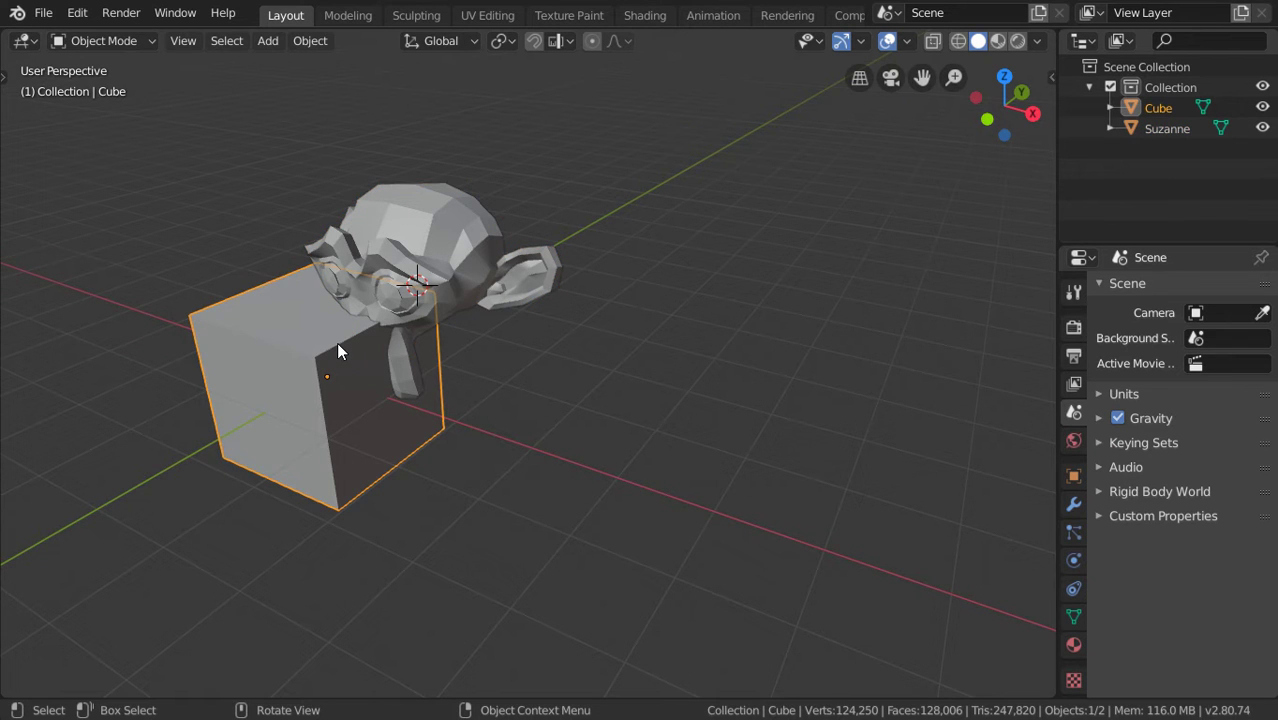
{"action": "left_click", "coordinate": [449, 243]}
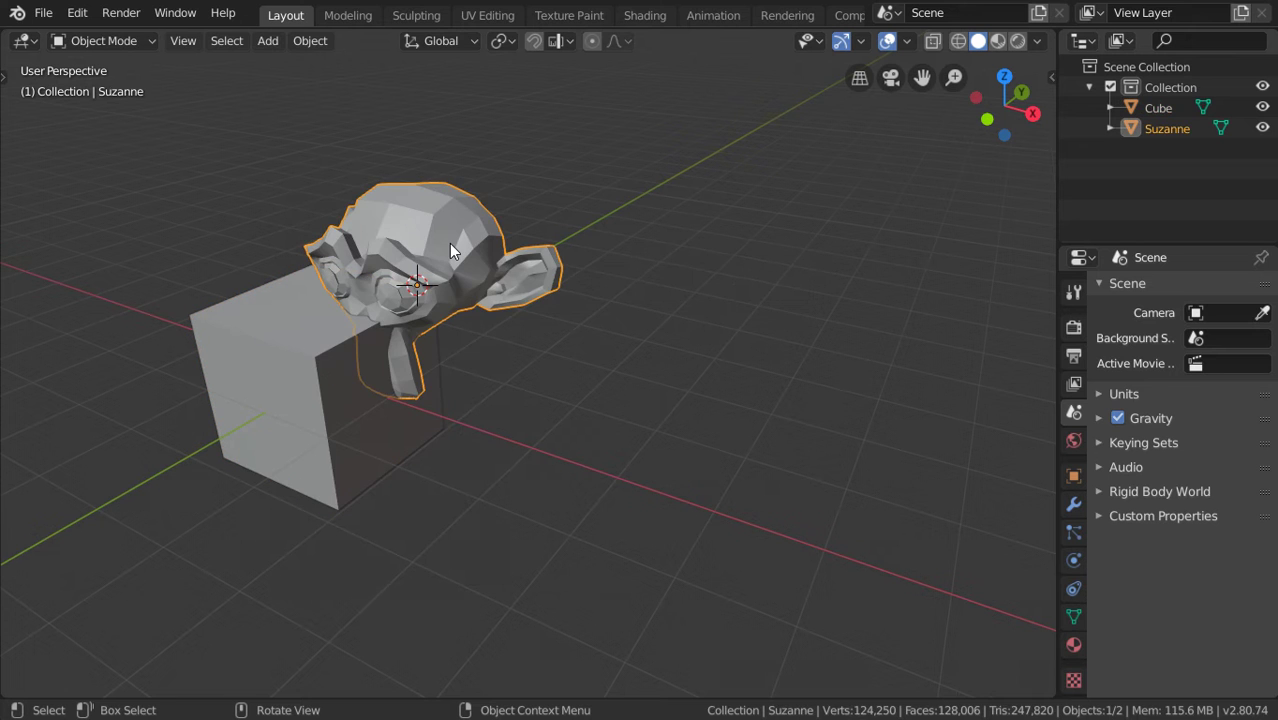
{"action": "key", "text": "Tab"}
{"action": "key", "text": "c"}
{"action": "scroll", "coordinate": [449, 243], "scroll_direction": "up", "scroll_amount": 5}
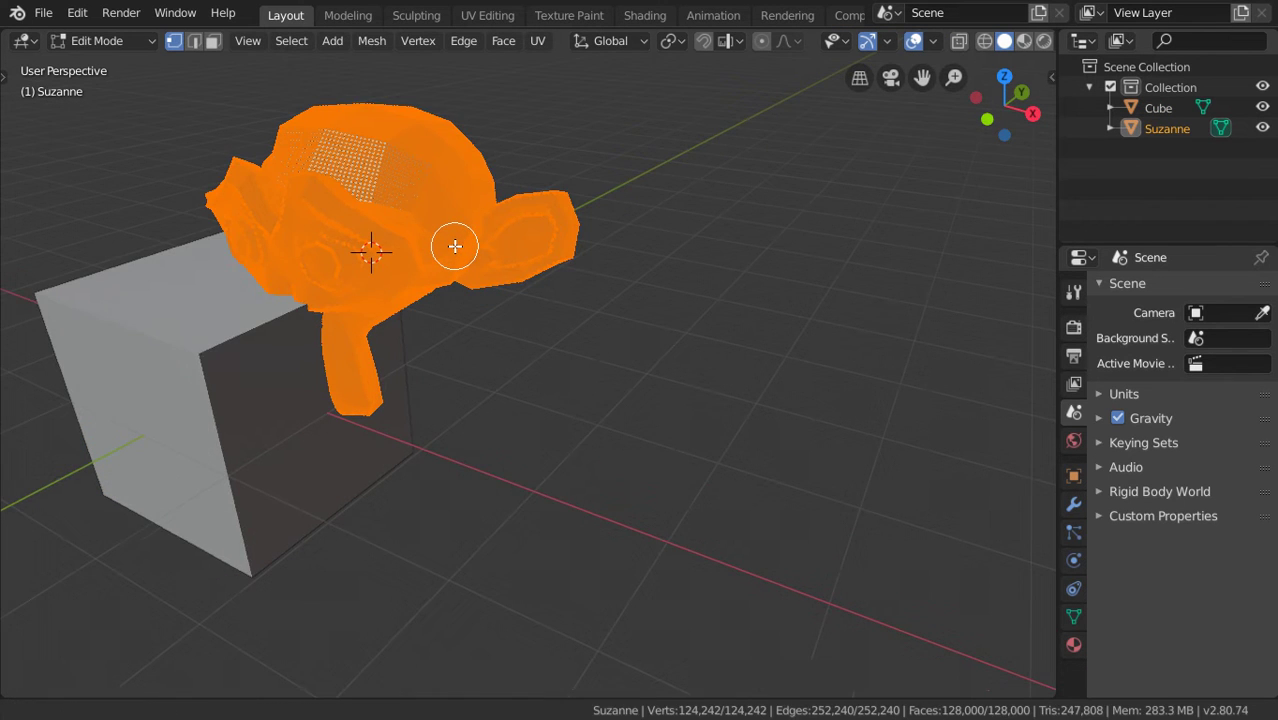
{"action": "scroll", "coordinate": [540, 337], "scroll_direction": "down", "scroll_amount": 2}
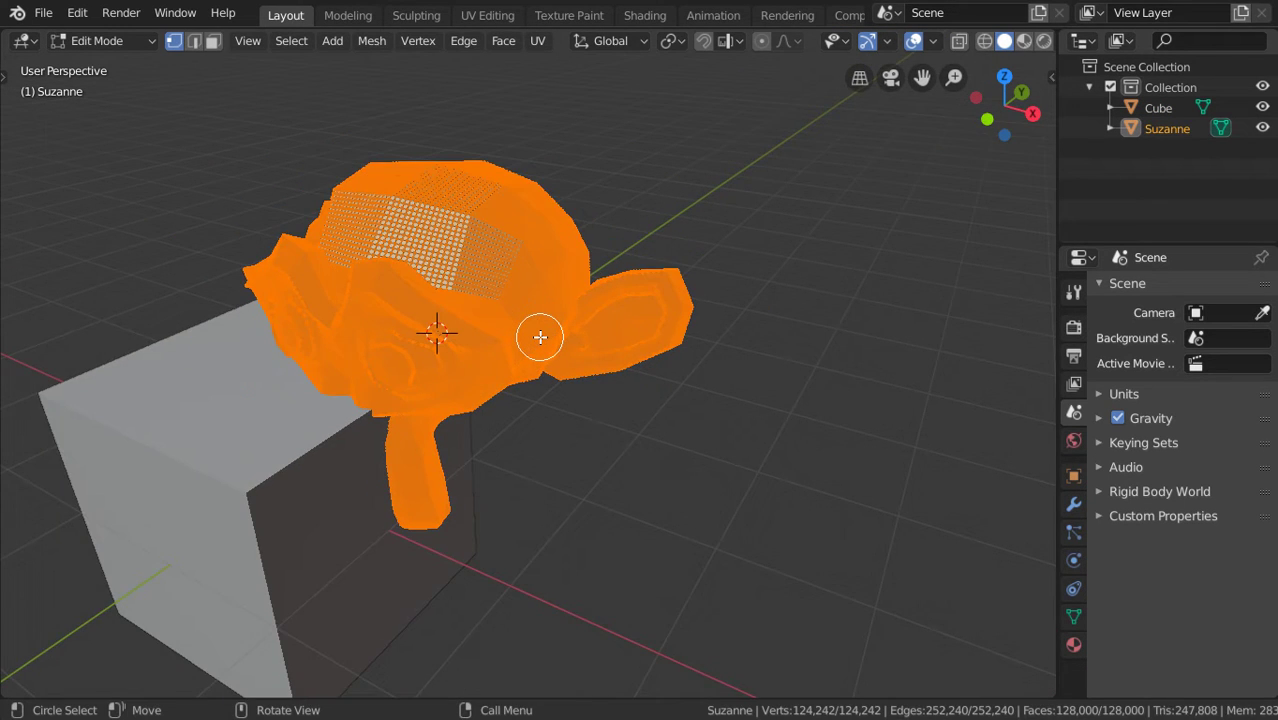
{"action": "key", "text": "Tab"}
{"action": "scroll", "coordinate": [540, 337], "scroll_direction": "down", "scroll_amount": 1}
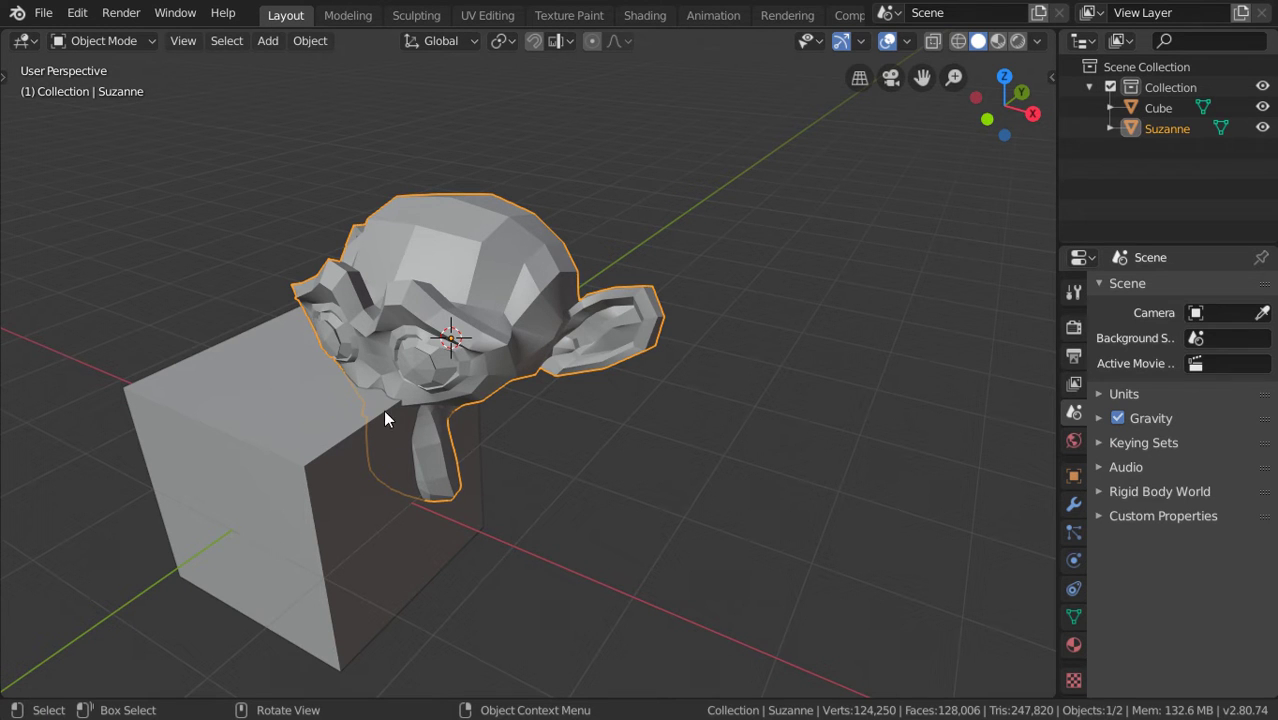
{"action": "left_click", "coordinate": [329, 449], "text": "shift"}
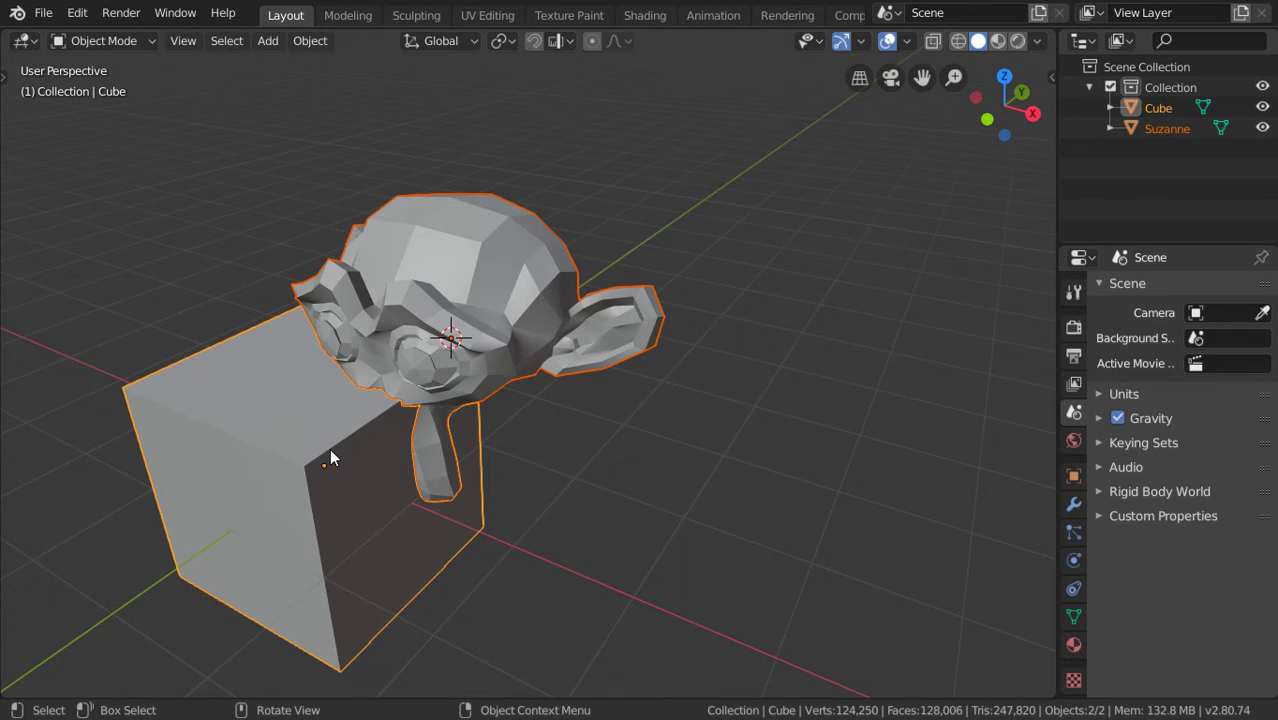
Step: Search 'bool' in the F3 menu and run Bool Tool Difference to carve Suzanne from the cube
{"action": "key", "text": "F3"}
{"action": "type", "text": "v"}
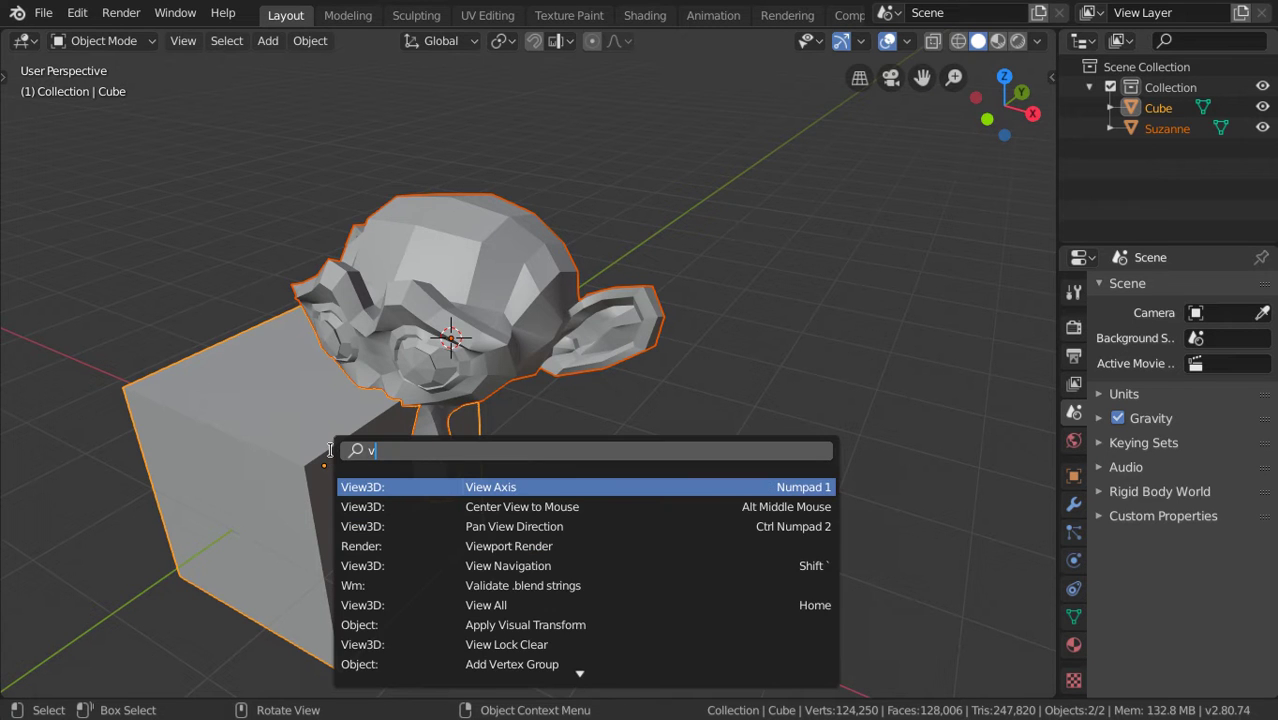
{"action": "key", "text": "BackSpace"}
{"action": "type", "text": "bbol"}
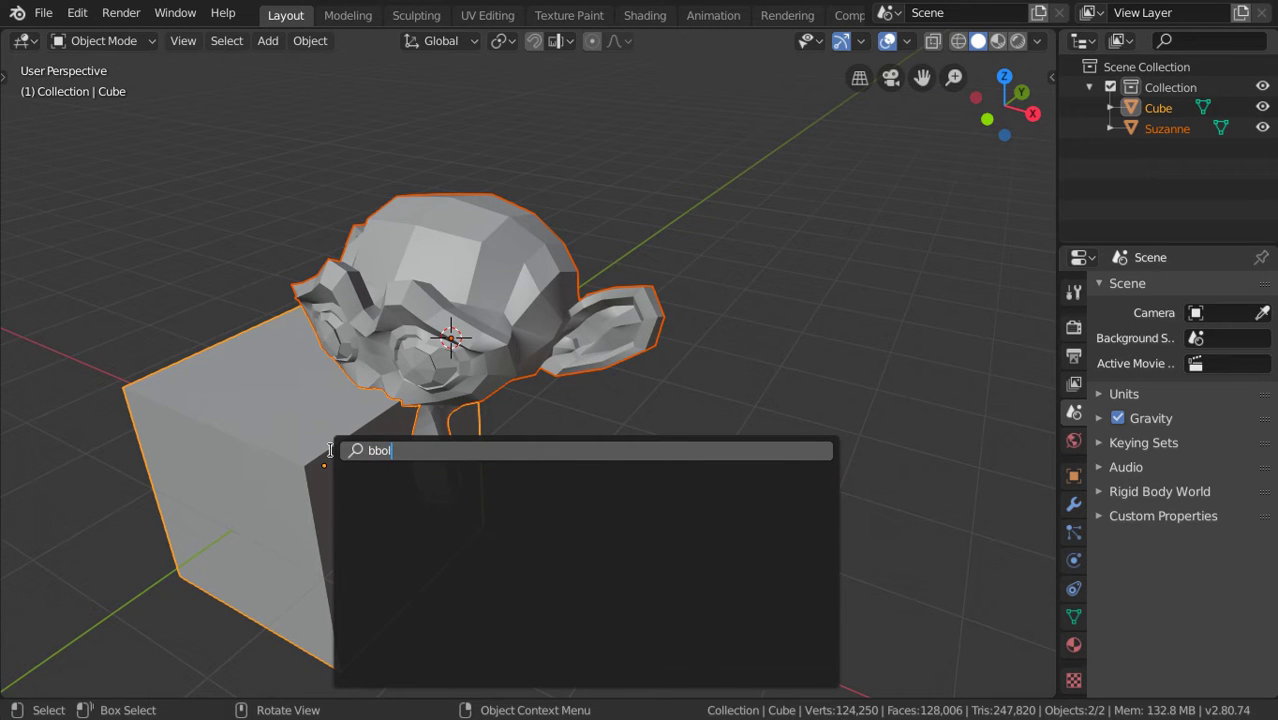
{"action": "key", "text": "BackSpace"}
{"action": "key", "text": "BackSpace"}
{"action": "key", "text": "BackSpace"}
{"action": "key", "text": "BackSpace"}
{"action": "type", "text": "bool"}
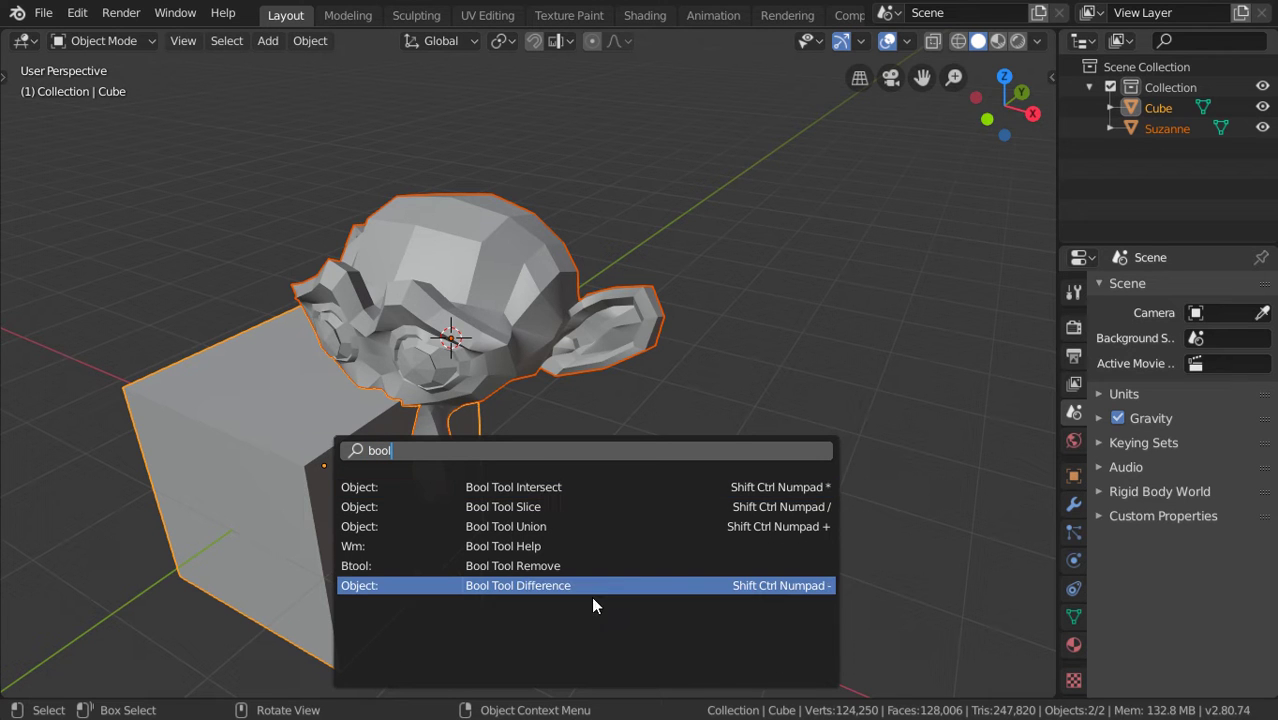
{"action": "key", "text": "Return"}
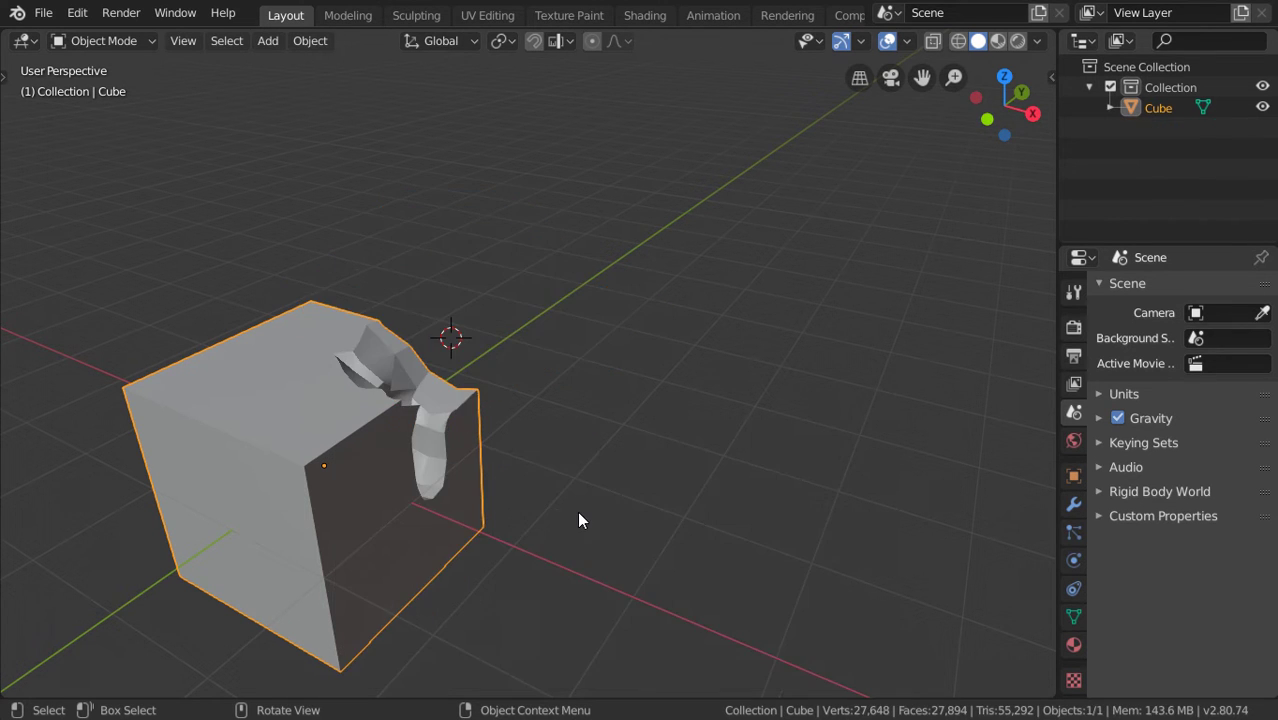
Step: Select all of the carved cube's geometry in Edit Mode and inspect the cut
{"action": "middle_click_drag", "start_coordinate": [577, 511], "coordinate": [564, 417]}
{"action": "key", "text": "Tab"}
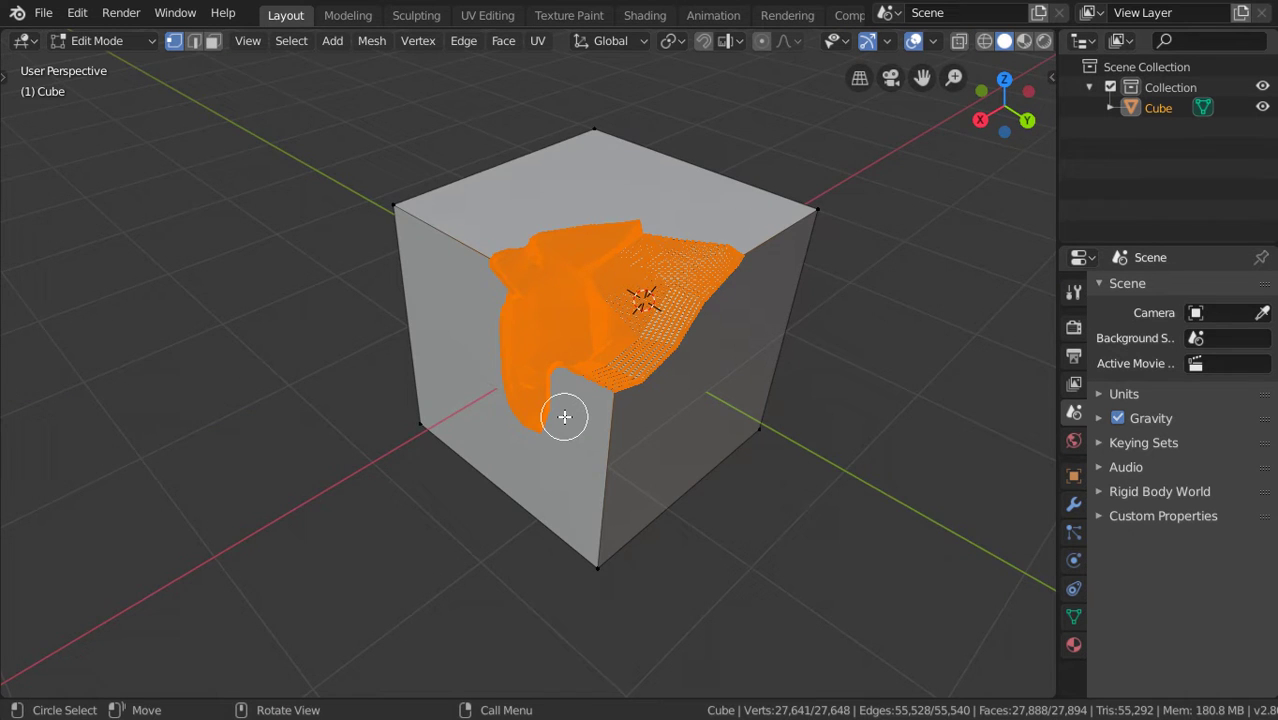
{"action": "key", "text": "a"}
{"action": "scroll", "coordinate": [696, 431], "scroll_direction": "up", "scroll_amount": 3}
{"action": "middle_click_drag", "start_coordinate": [716, 440], "coordinate": [570, 312]}
{"action": "scroll", "coordinate": [498, 315], "scroll_direction": "down", "scroll_amount": 2}
{"action": "scroll", "coordinate": [570, 312], "scroll_direction": "up", "scroll_amount": 3}
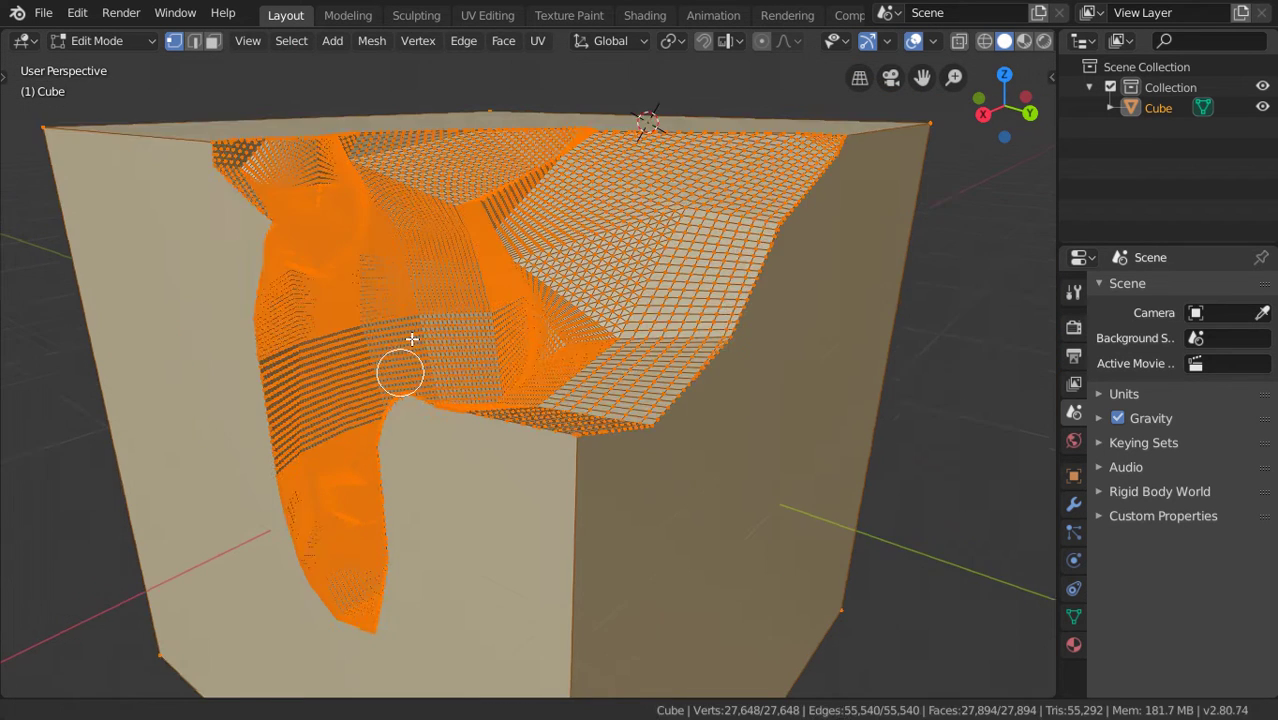
{"action": "middle_click_drag", "start_coordinate": [408, 368], "coordinate": [502, 314]}
Step: Triangulate the whole selected mesh after a close look at the Suzanne cavity
{"action": "key", "text": "b"}
{"action": "left_click_drag", "start_coordinate": [348, 134], "coordinate": [310, 176]}
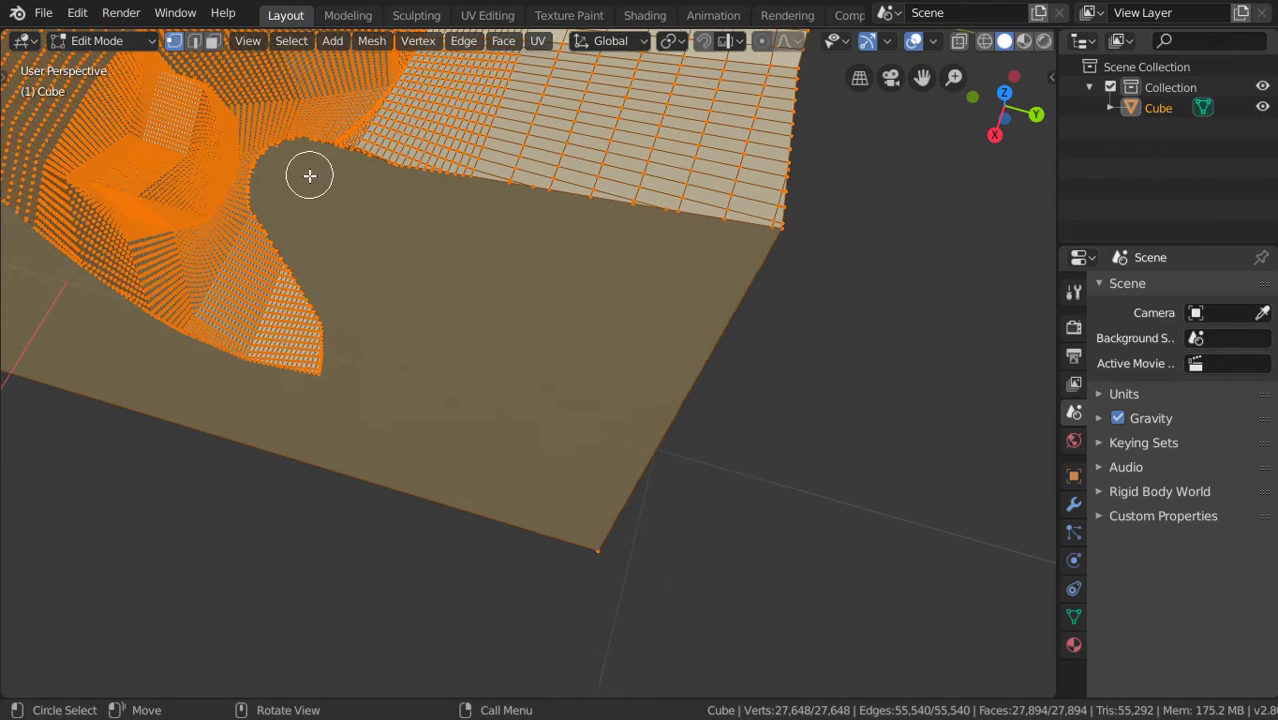
{"action": "scroll", "coordinate": [310, 176], "scroll_direction": "up", "scroll_amount": 2}
{"action": "scroll", "coordinate": [394, 375], "scroll_direction": "up", "scroll_amount": 2}
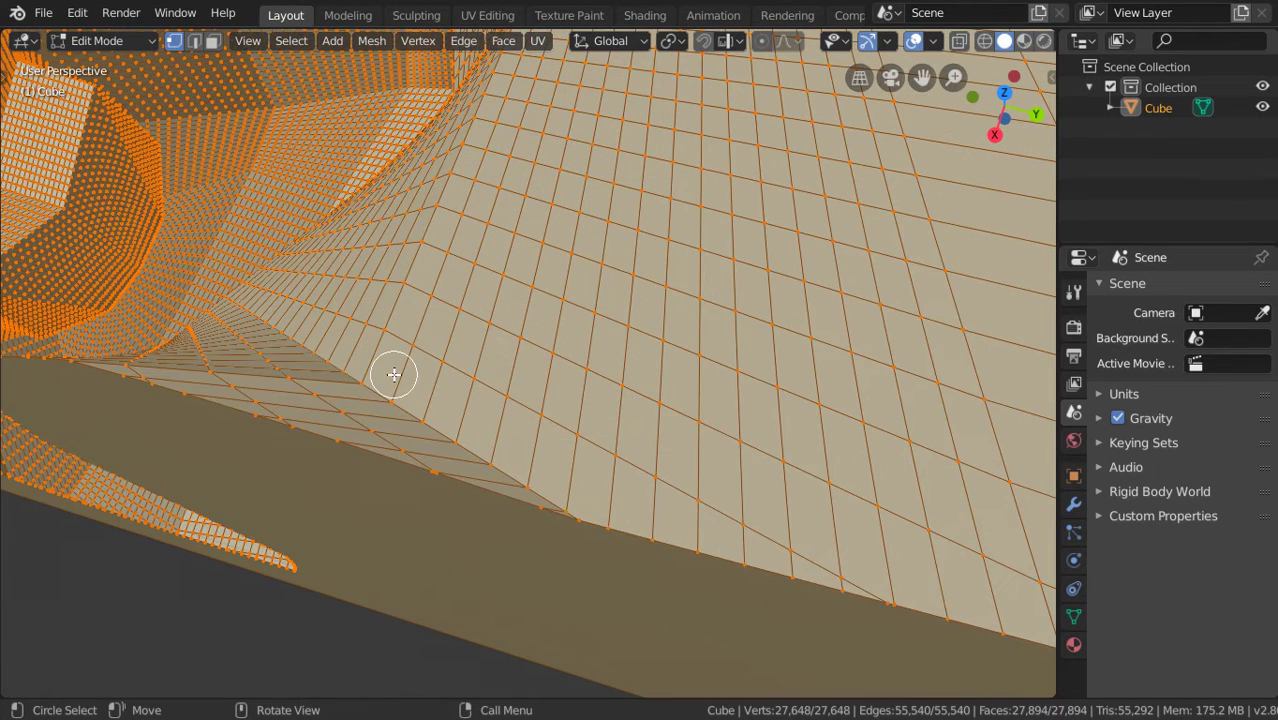
{"action": "scroll", "coordinate": [394, 375], "scroll_direction": "up", "scroll_amount": 2}
{"action": "scroll", "coordinate": [592, 547], "scroll_direction": "down", "scroll_amount": 4}
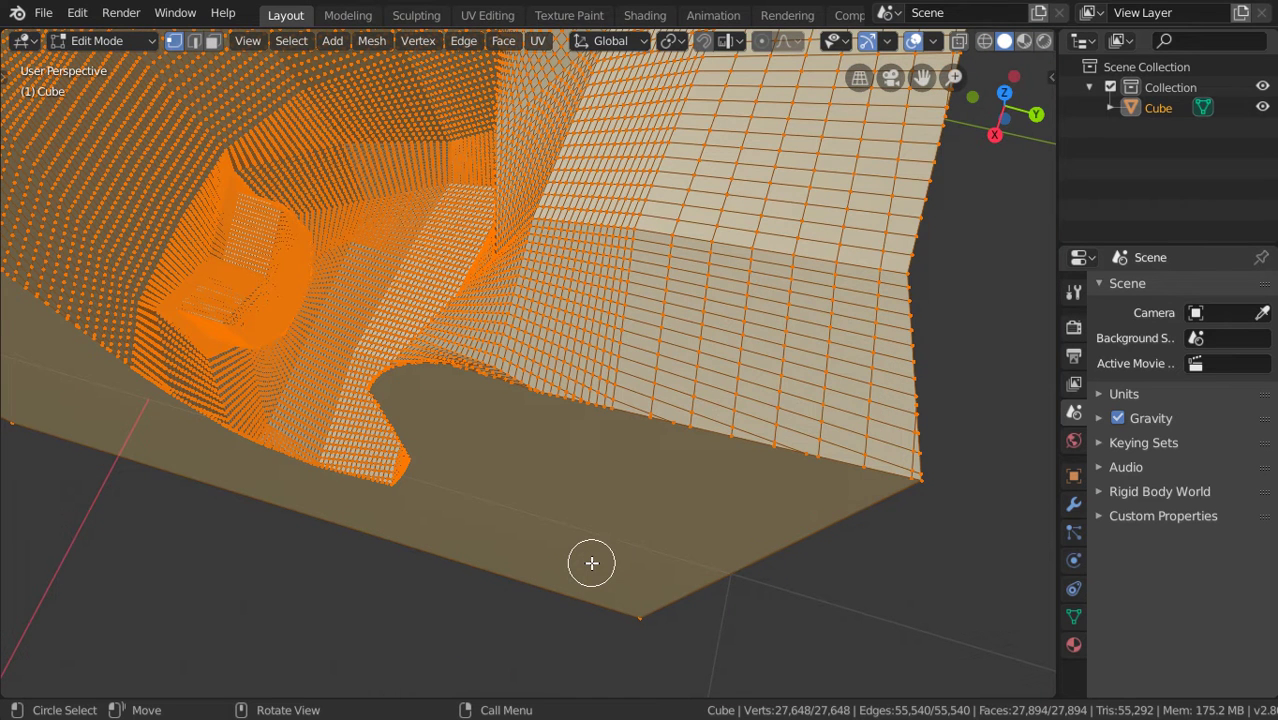
{"action": "scroll", "coordinate": [592, 563], "scroll_direction": "down", "scroll_amount": 6}
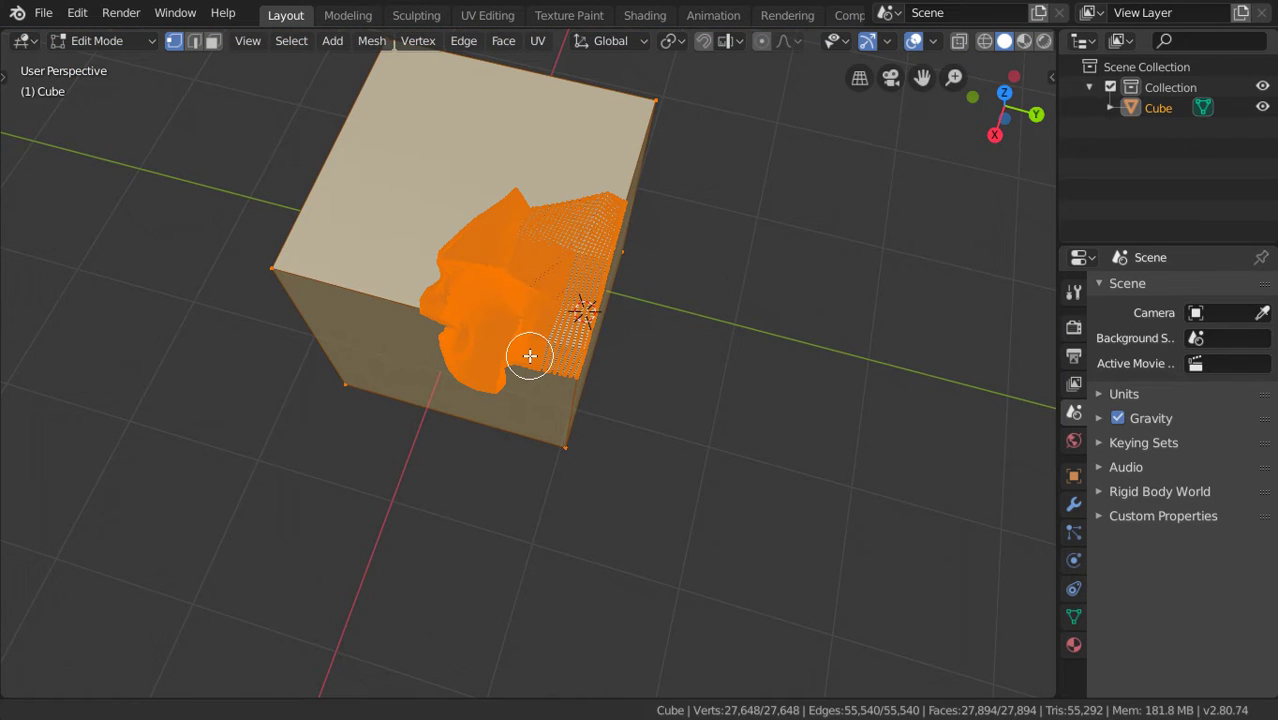
{"action": "middle_click_drag", "start_coordinate": [530, 356], "coordinate": [576, 347]}
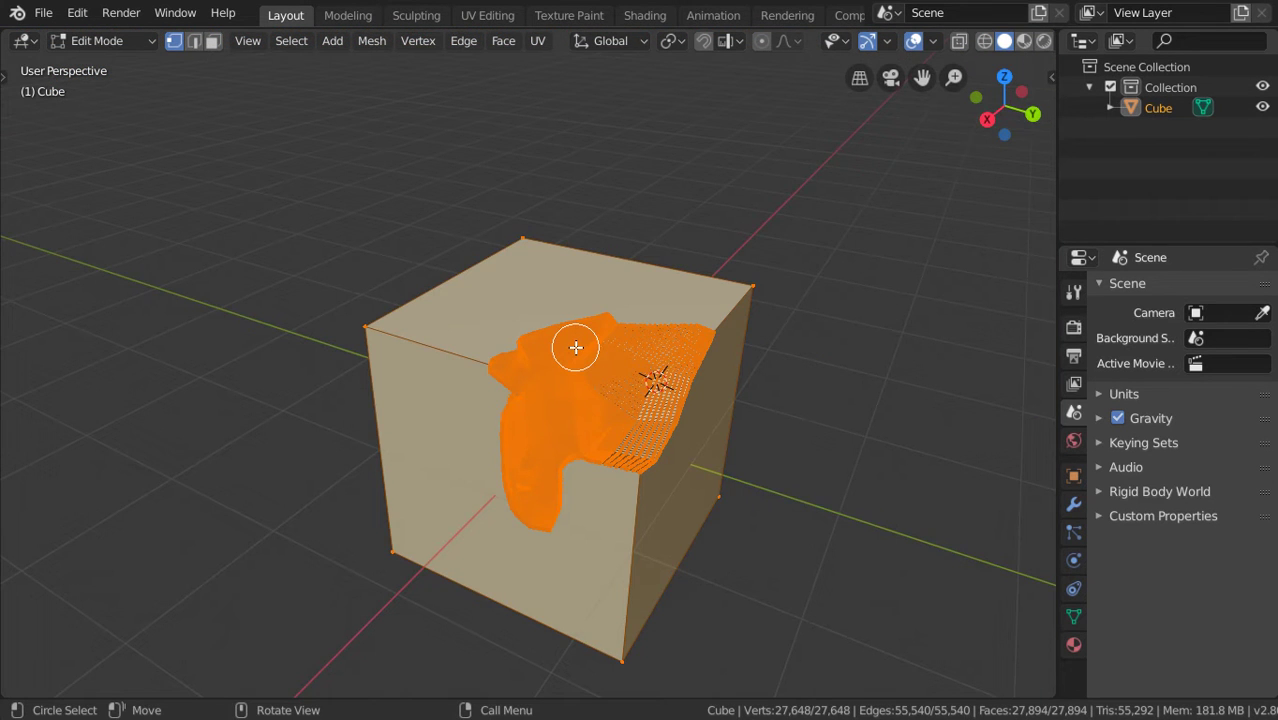
{"action": "key", "text": "ctrl+t"}
{"action": "middle_click_drag", "start_coordinate": [576, 347], "coordinate": [719, 379]}
{"action": "scroll", "coordinate": [535, 404], "scroll_direction": "up", "scroll_amount": 3}
Step: Return to Object Mode and delete the carved cube
{"action": "key", "text": "Tab"}
{"action": "scroll", "coordinate": [721, 378], "scroll_direction": "down", "scroll_amount": 4}
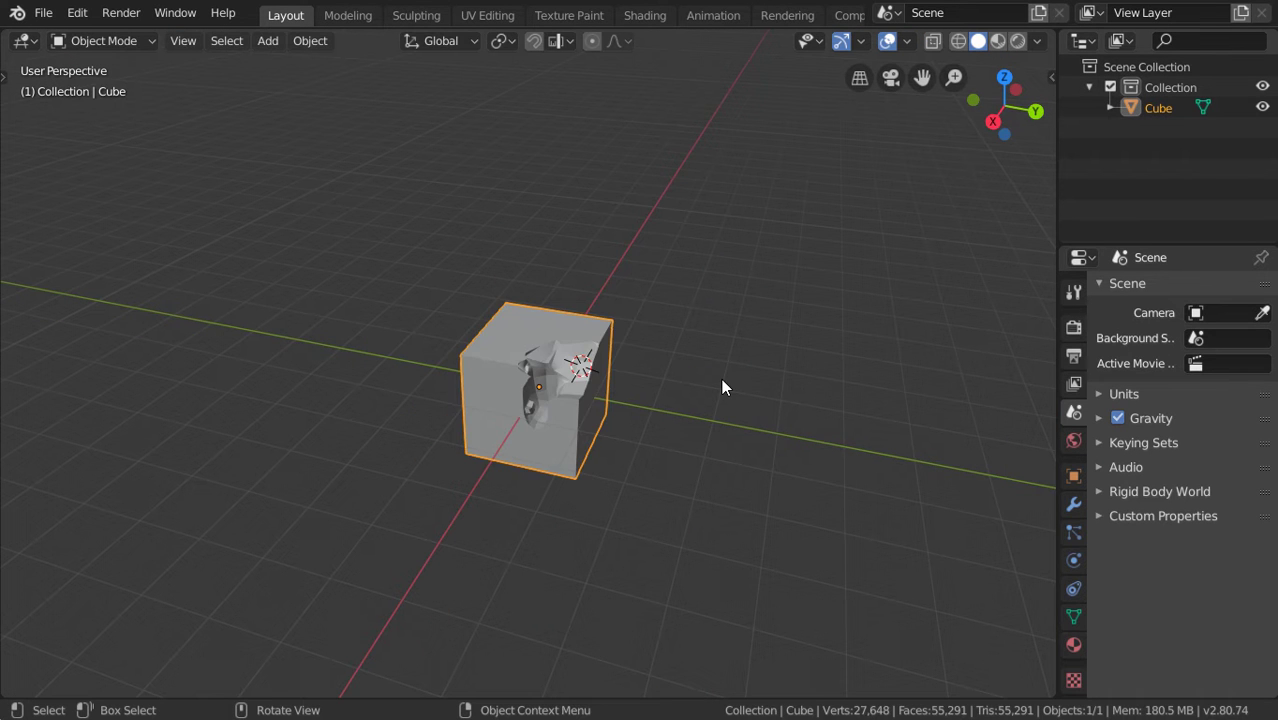
{"action": "key", "text": "Delete"}
Step: Add a new cube mesh to the empty scene
{"action": "middle_click_drag", "start_coordinate": [587, 355], "coordinate": [531, 394]}
{"action": "key", "text": "shift+a"}
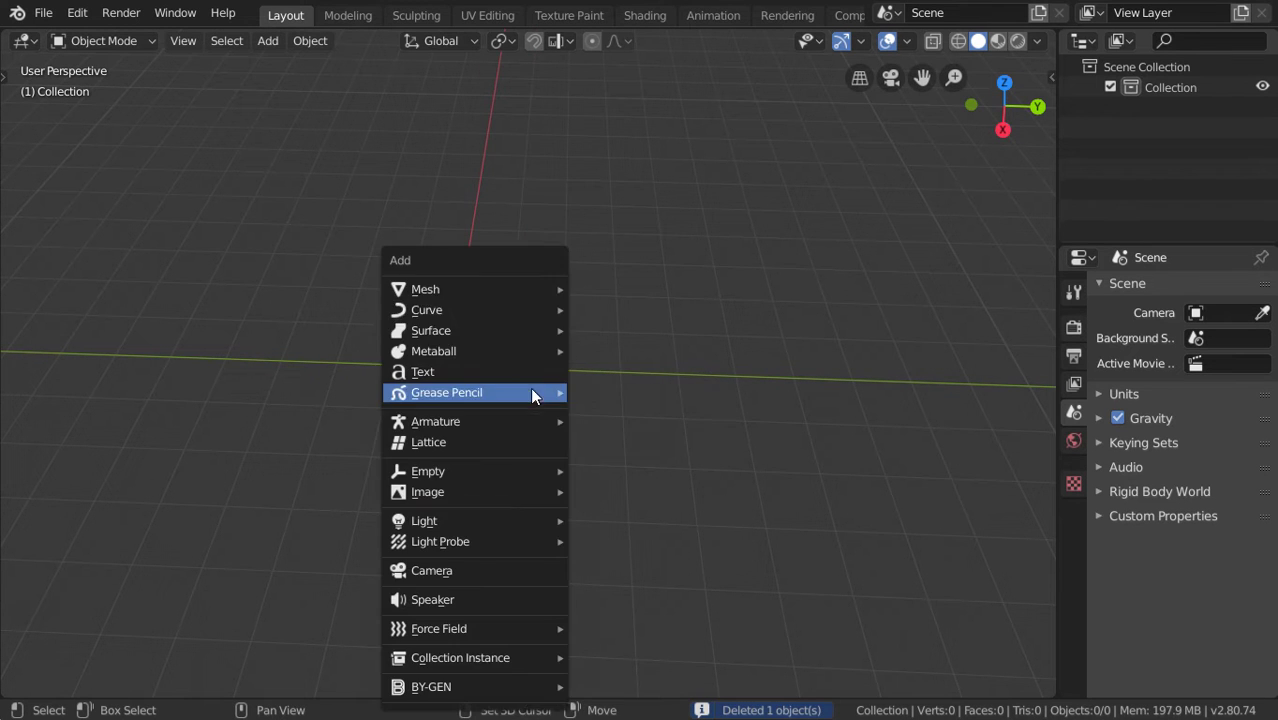
{"action": "mouse_move", "coordinate": [540, 289]}
{"action": "left_click", "coordinate": [623, 308]}
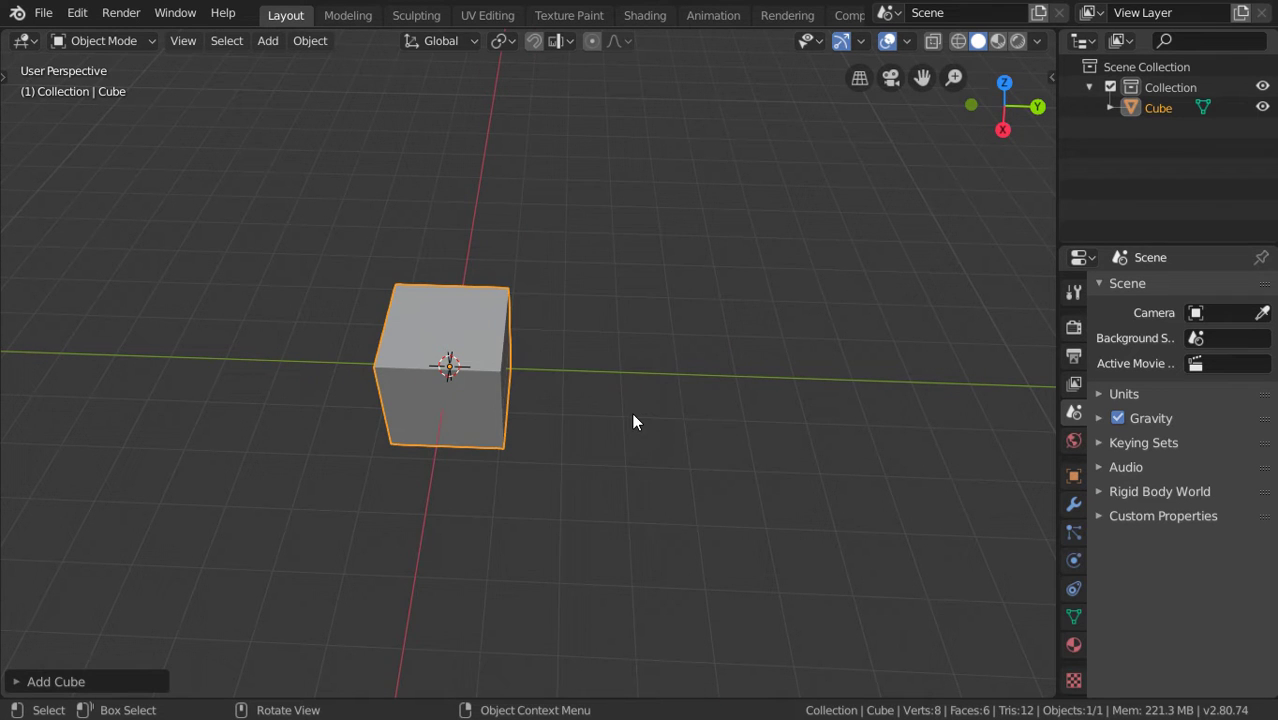
{"action": "middle_click_drag", "start_coordinate": [633, 421], "coordinate": [592, 297]}
{"action": "left_click", "coordinate": [592, 297], "text": "shift"}
Step: Add a Suzanne monkey and lower it along Z onto the cube
{"action": "key", "text": "shift+a"}
{"action": "mouse_move", "coordinate": [603, 292]}
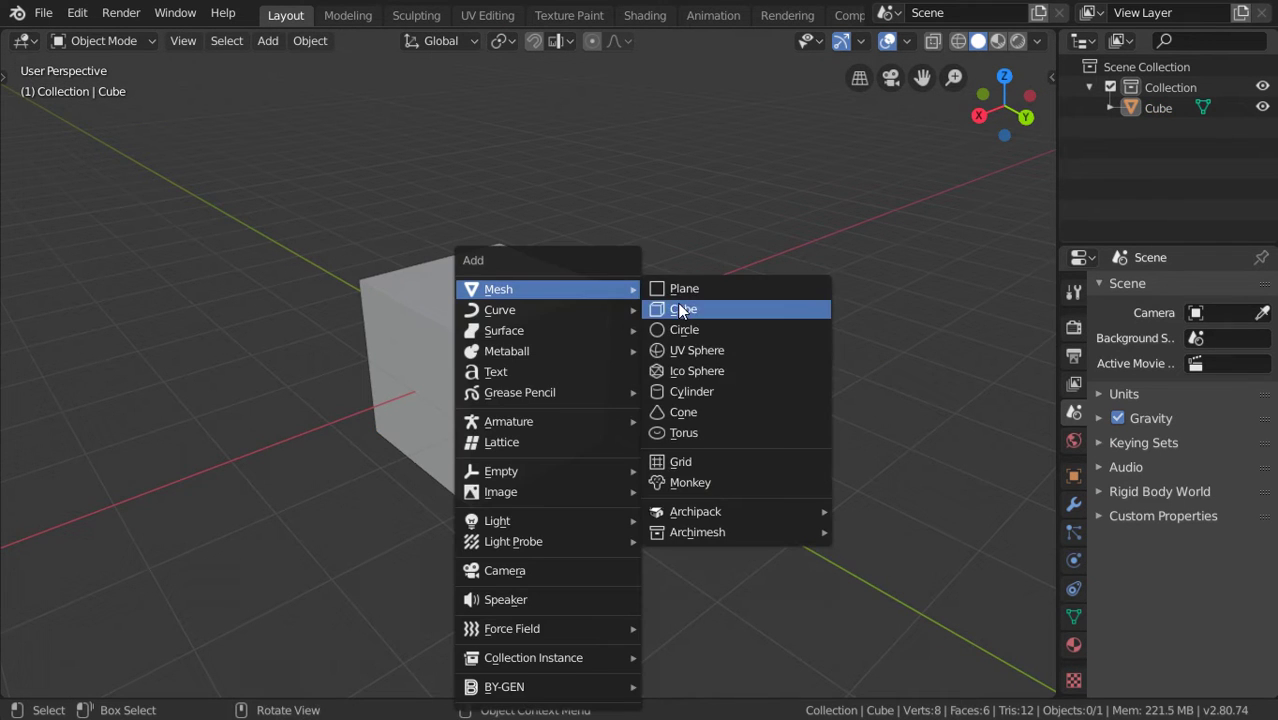
{"action": "left_click", "coordinate": [714, 483]}
{"action": "middle_click_drag", "start_coordinate": [714, 483], "coordinate": [433, 249]}
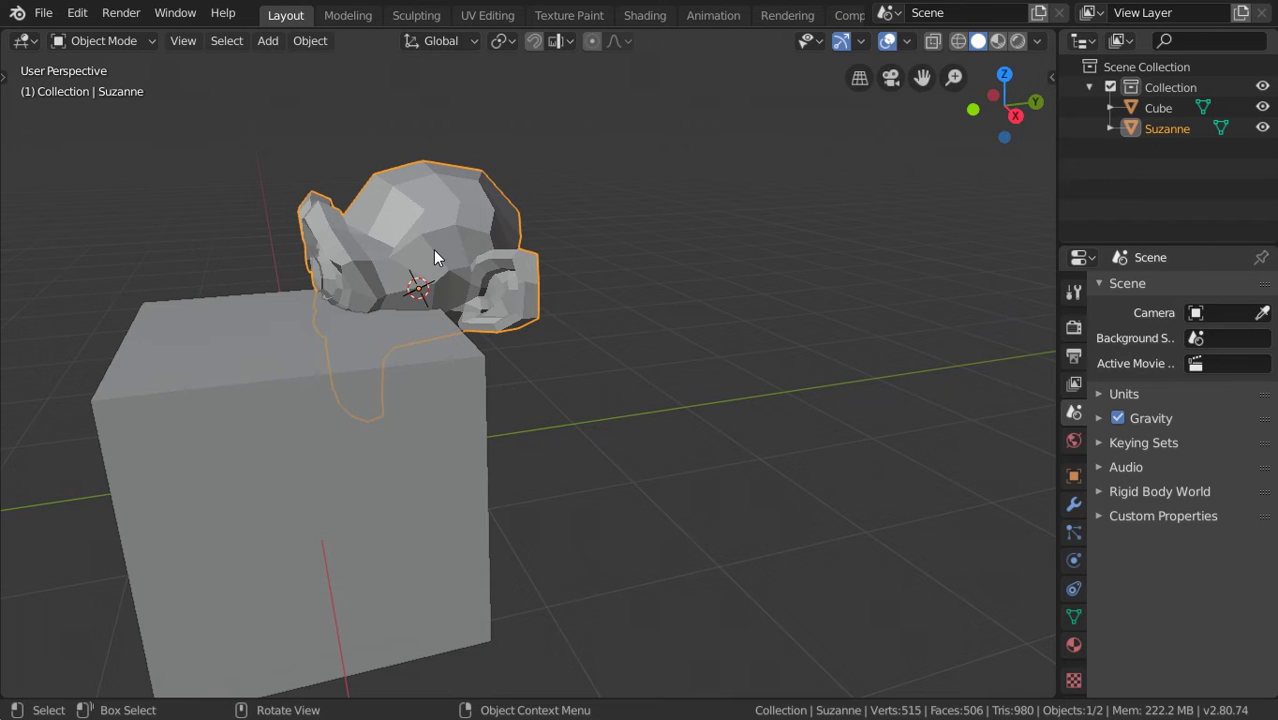
{"action": "key", "text": "g"}
{"action": "key", "text": "z"}
{"action": "left_click", "coordinate": [201, 399]}
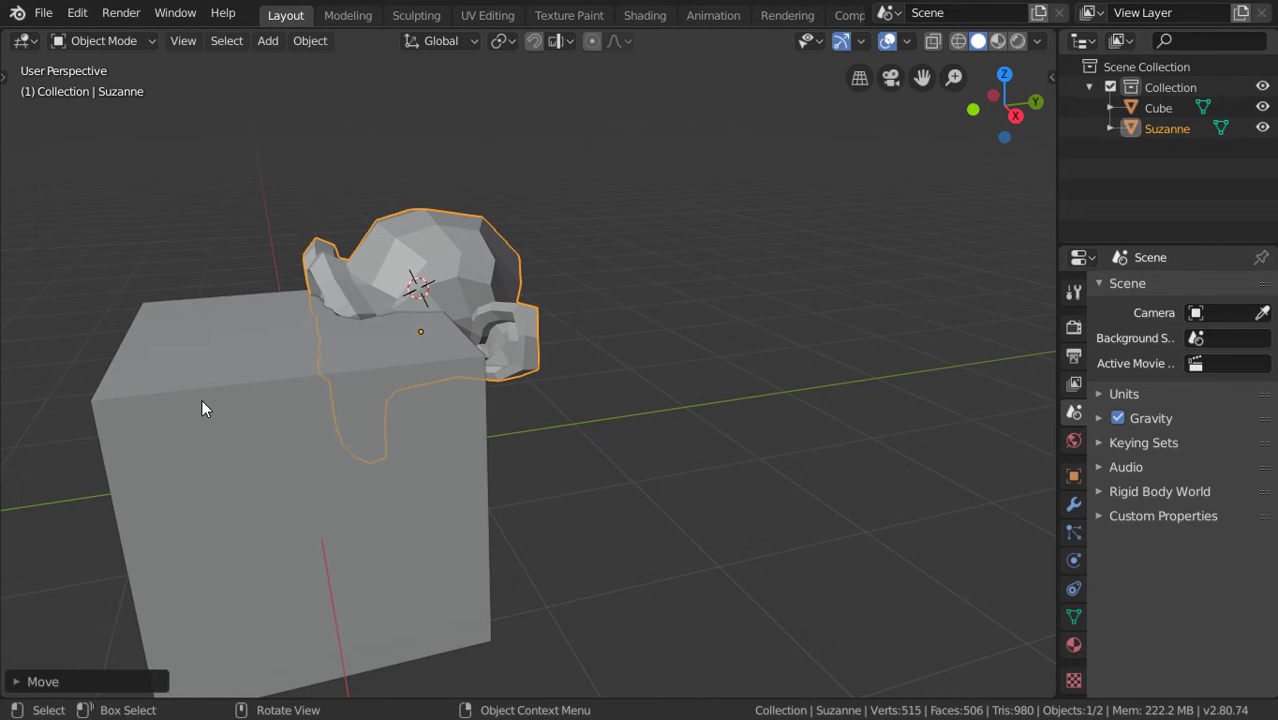
{"action": "middle_click_drag", "start_coordinate": [201, 399], "coordinate": [440, 380]}
Step: Keep Suzanne in place and add the cube to the selection as active
{"action": "key", "text": "g"}
{"action": "key", "text": "x"}
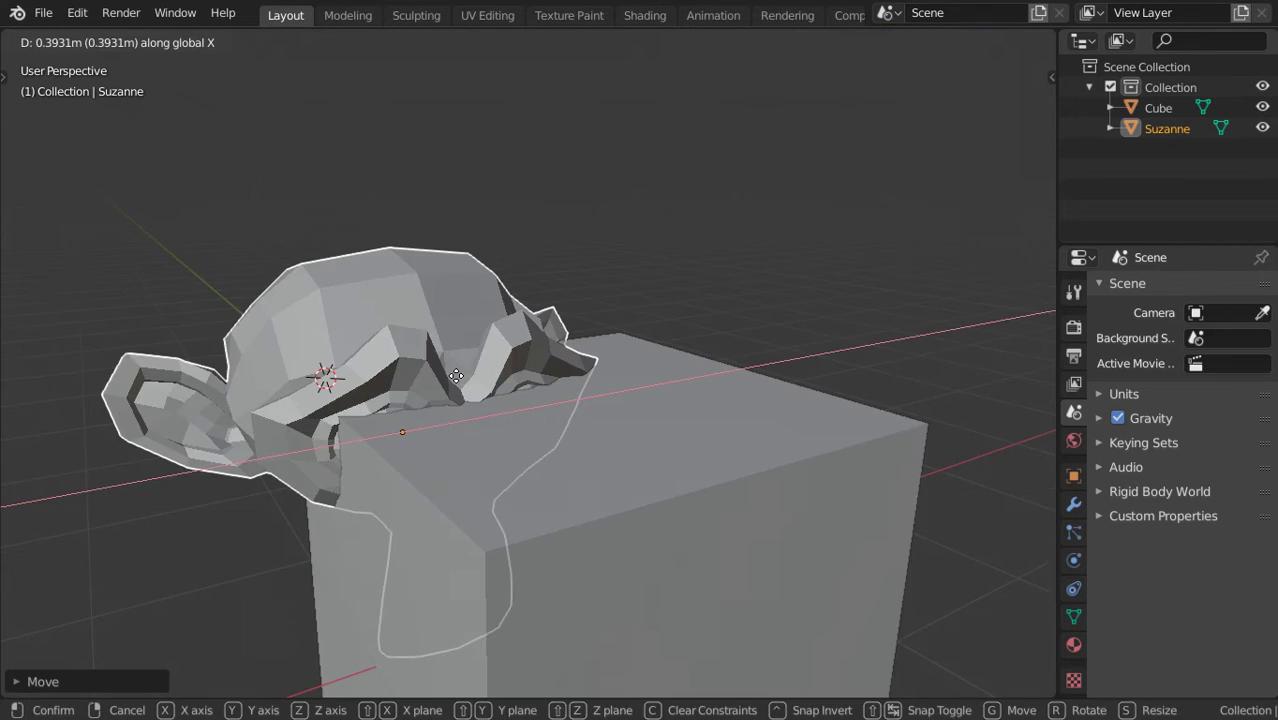
{"action": "right_click", "coordinate": [456, 375]}
{"action": "scroll", "coordinate": [595, 463], "scroll_direction": "down", "scroll_amount": 2}
{"action": "left_click", "coordinate": [595, 463], "text": "shift"}
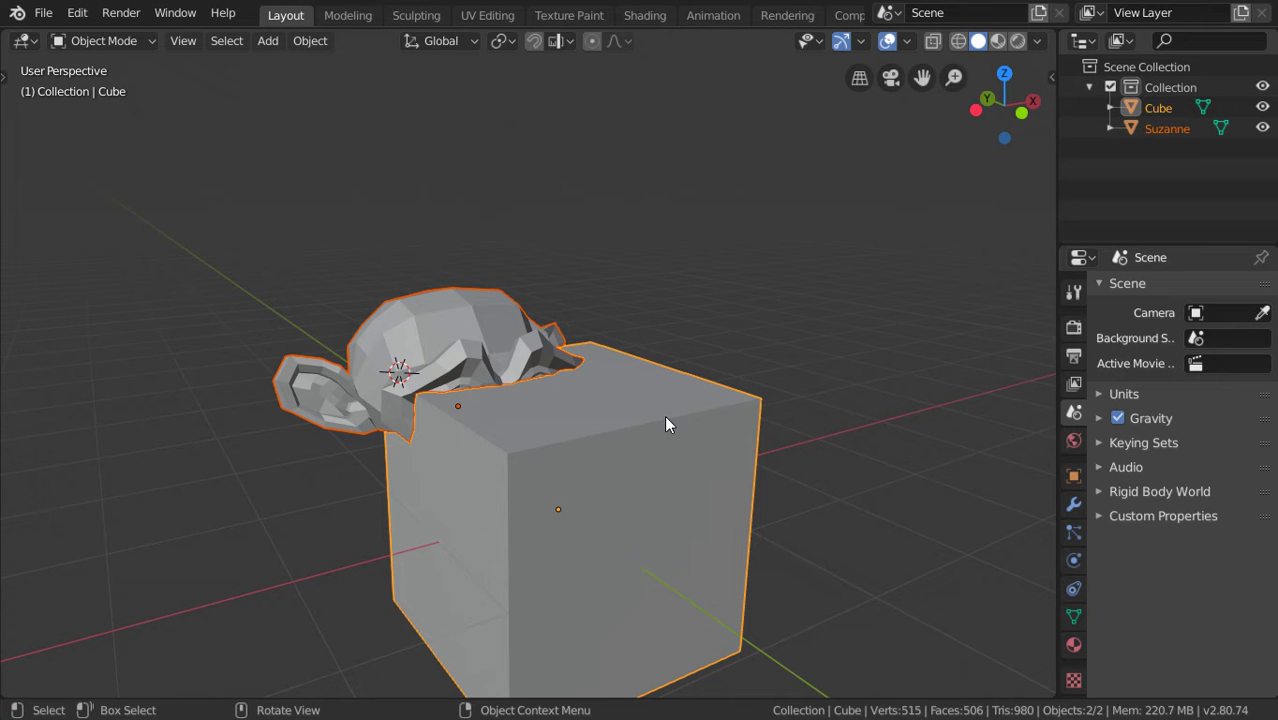
Step: Run Bool Tool Difference to carve Suzanne out of the cube, then enter Edit Mode
{"action": "key", "text": "F3"}
{"action": "type", "text": "Bool Tool Differenc"}
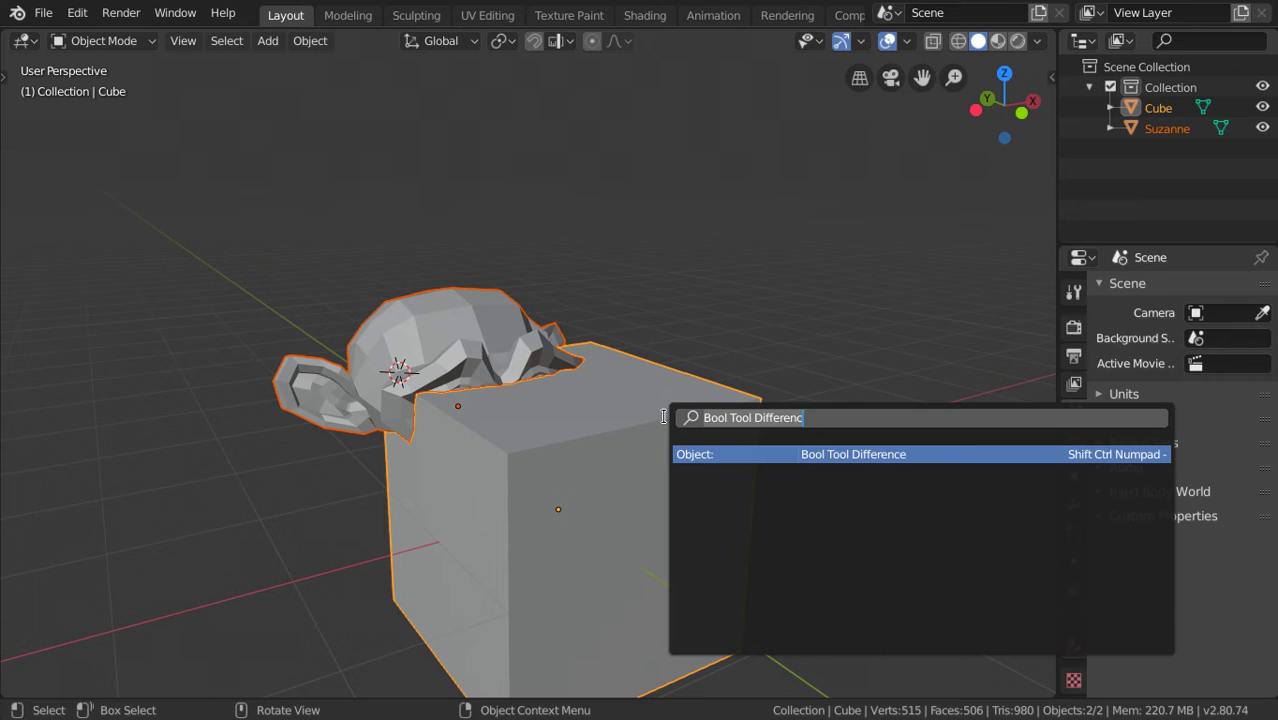
{"action": "left_click", "coordinate": [842, 455]}
{"action": "middle_click_drag", "start_coordinate": [504, 400], "coordinate": [615, 407]}
{"action": "scroll", "coordinate": [715, 430], "scroll_direction": "up", "scroll_amount": 3}
{"action": "key", "text": "Tab"}
{"action": "key", "text": "Tab"}
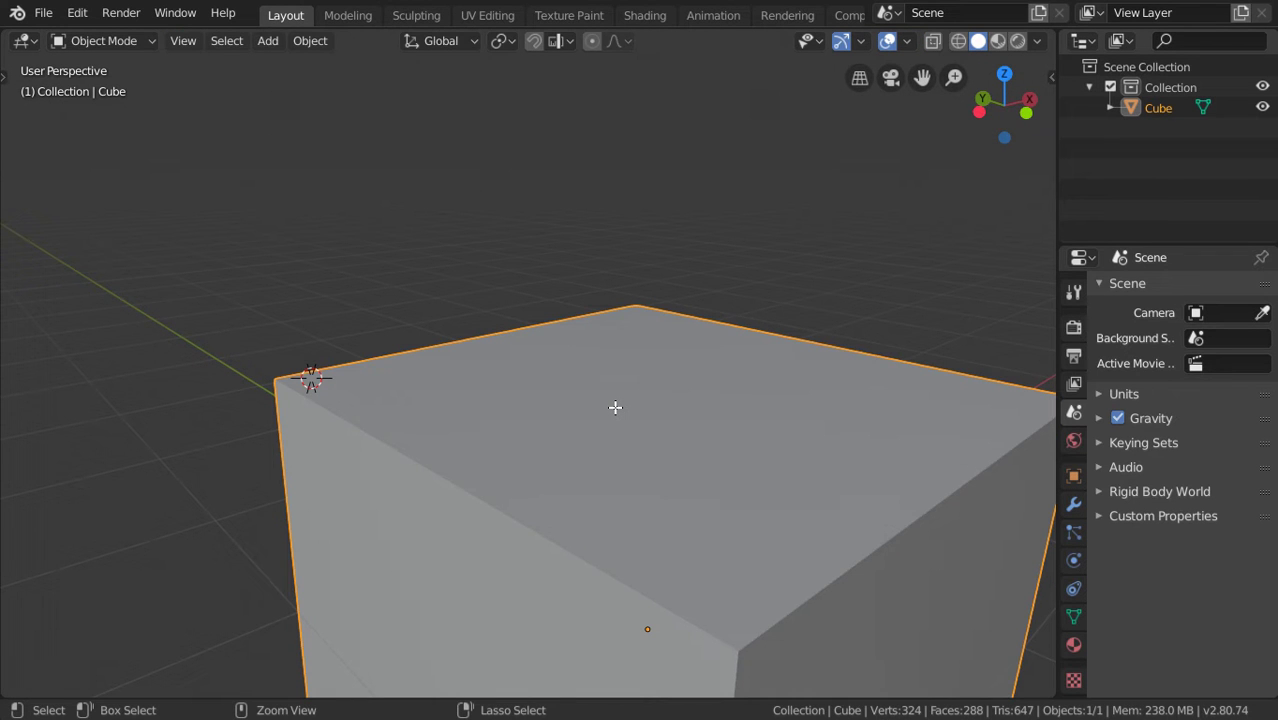
Step: Undo, hide the linked Suzanne-shaped geometry, and orbit around the cube to inspect it
{"action": "key", "text": "ctrl+z"}
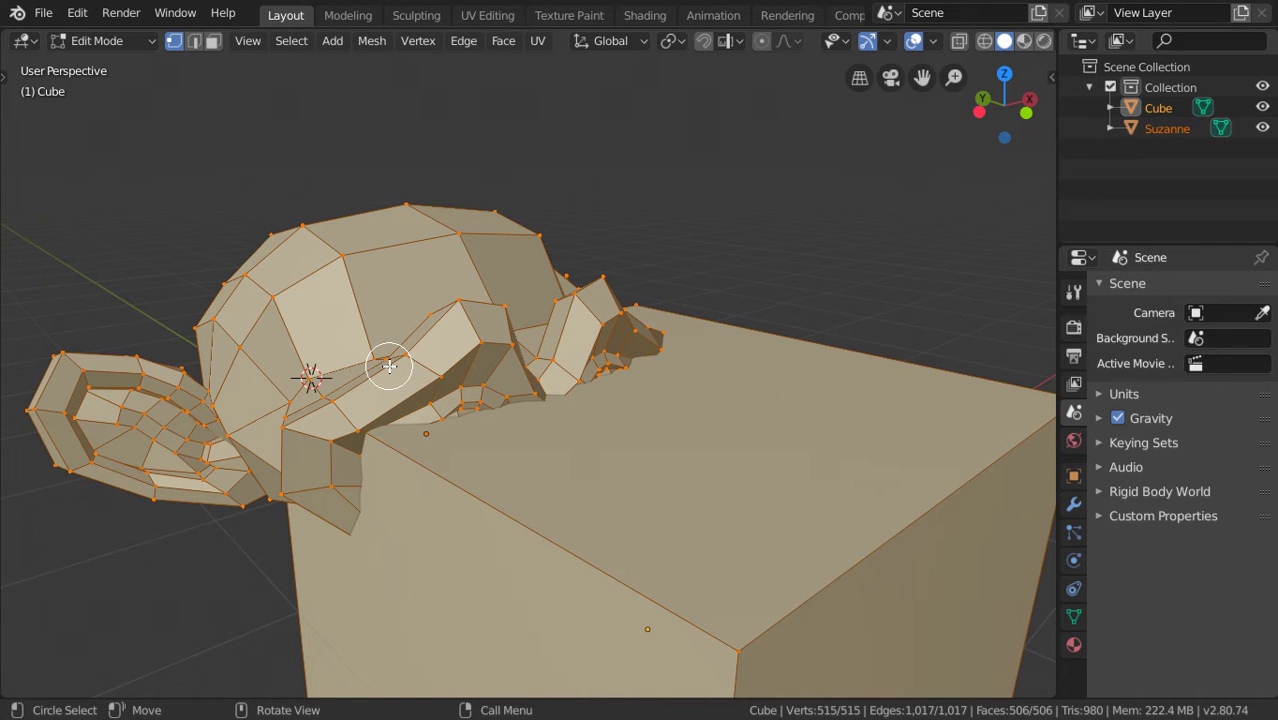
{"action": "key", "text": "ctrl+l"}
{"action": "key", "text": "h"}
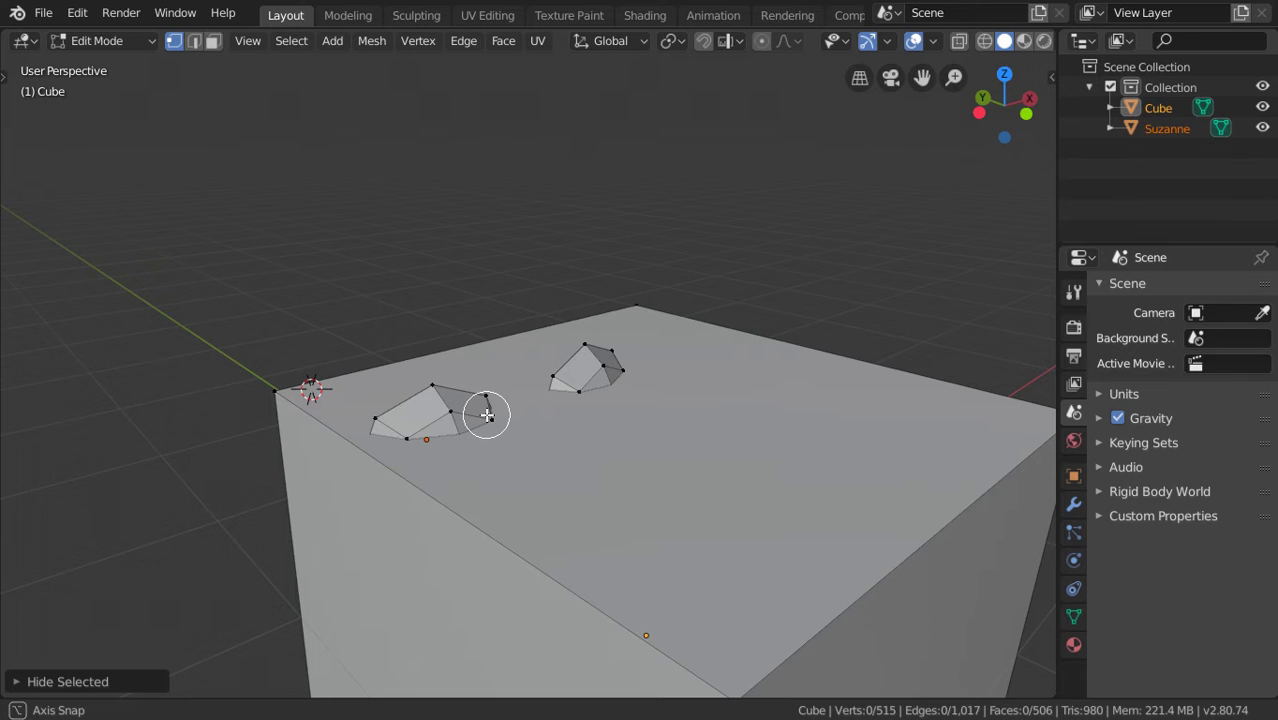
{"action": "middle_click_drag", "start_coordinate": [487, 416], "coordinate": [607, 378]}
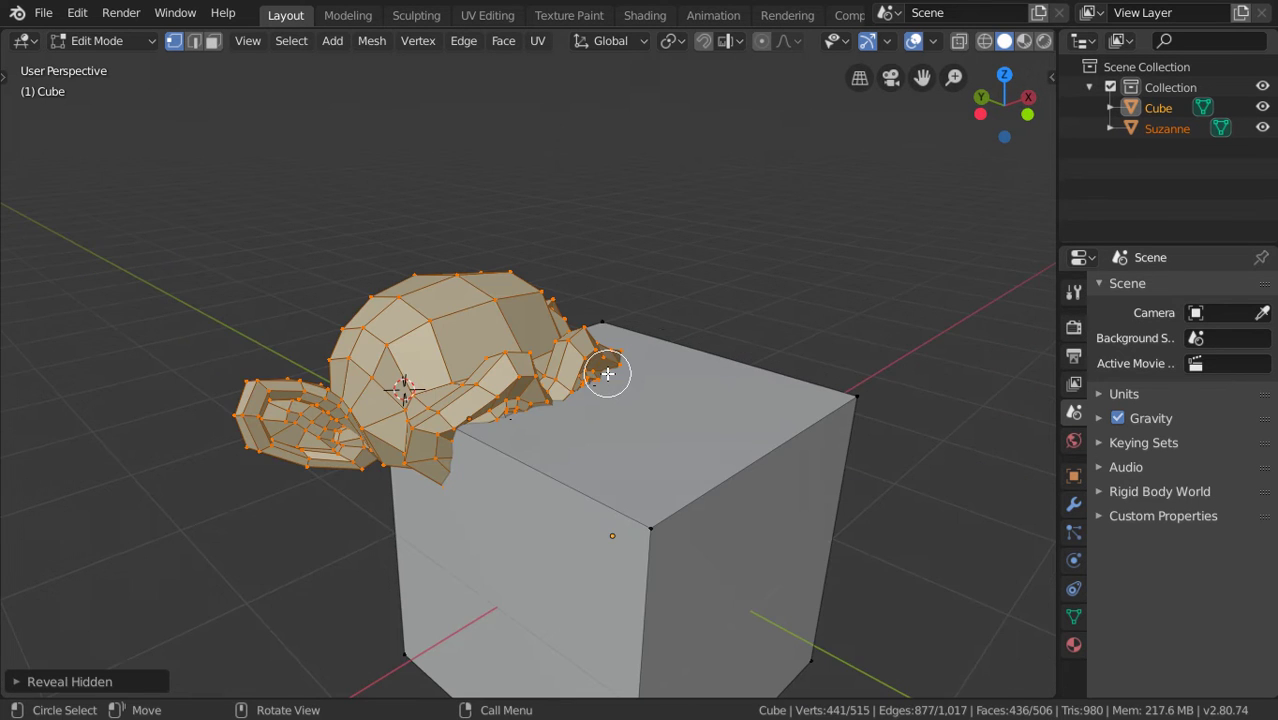
{"action": "middle_click_drag", "start_coordinate": [607, 374], "coordinate": [484, 410]}
{"action": "scroll", "coordinate": [484, 410], "scroll_direction": "up", "scroll_amount": 4}
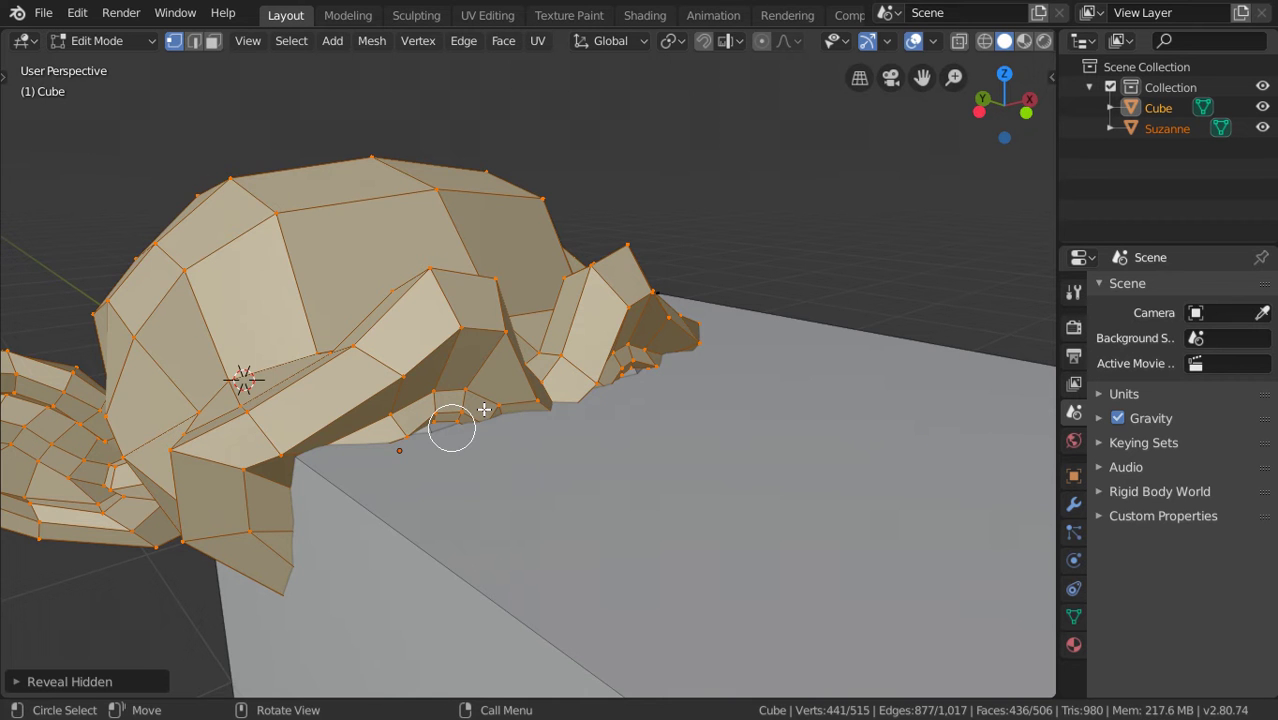
{"action": "scroll", "coordinate": [484, 410], "scroll_direction": "down", "scroll_amount": 3}
{"action": "mouse_move", "coordinate": [500, 385]}
{"action": "middle_mouse_down"}
{"action": "mouse_move", "coordinate": [523, 404]}
{"action": "mouse_move", "coordinate": [491, 394]}
{"action": "middle_mouse_up"}
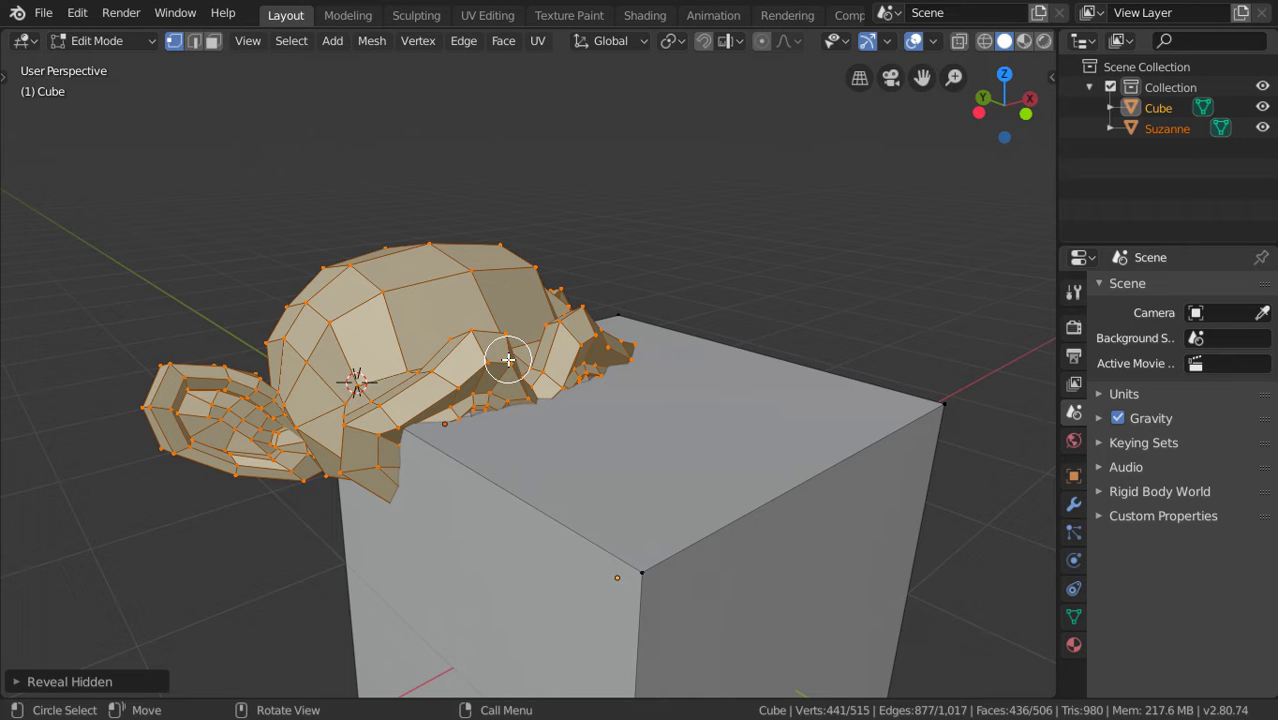
Step: Delete the old cube and Suzanne, add a fresh cube, and switch to front view
{"action": "key", "text": "Tab"}
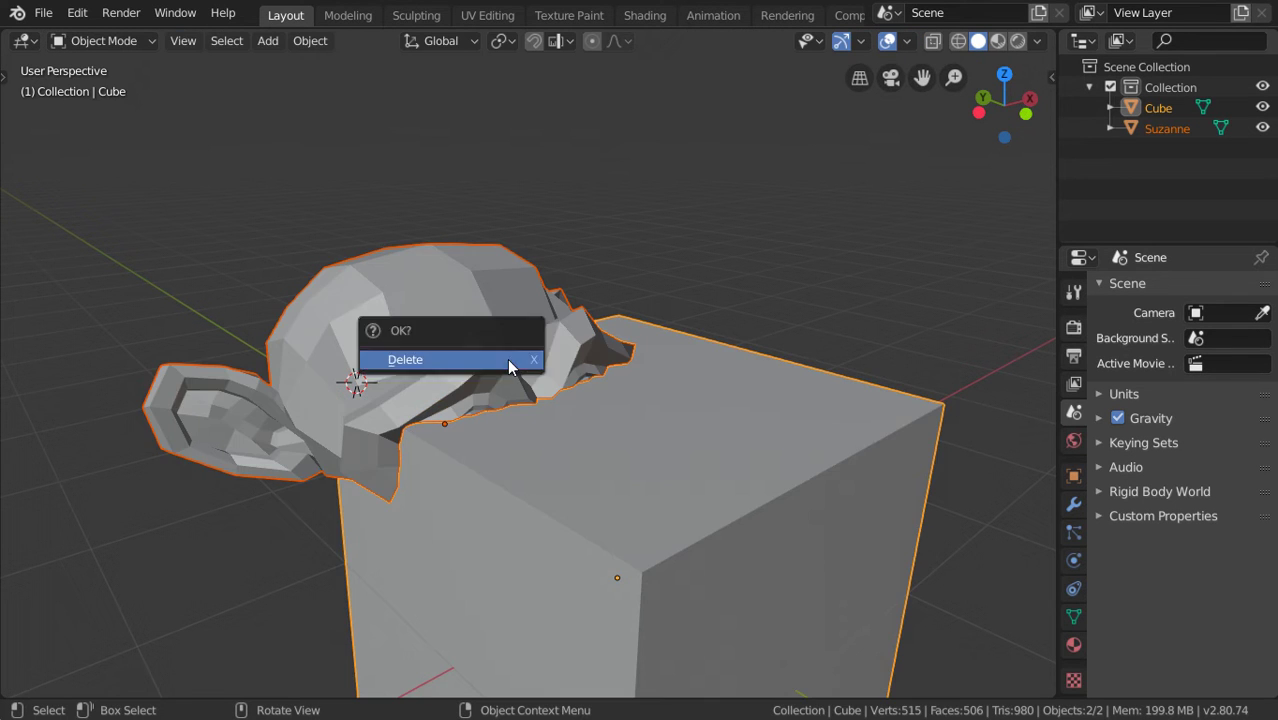
{"action": "key", "text": "Delete"}
{"action": "scroll", "coordinate": [508, 368], "scroll_direction": "up", "scroll_amount": 3, "text": "shift"}
{"action": "key", "text": "shift+a"}
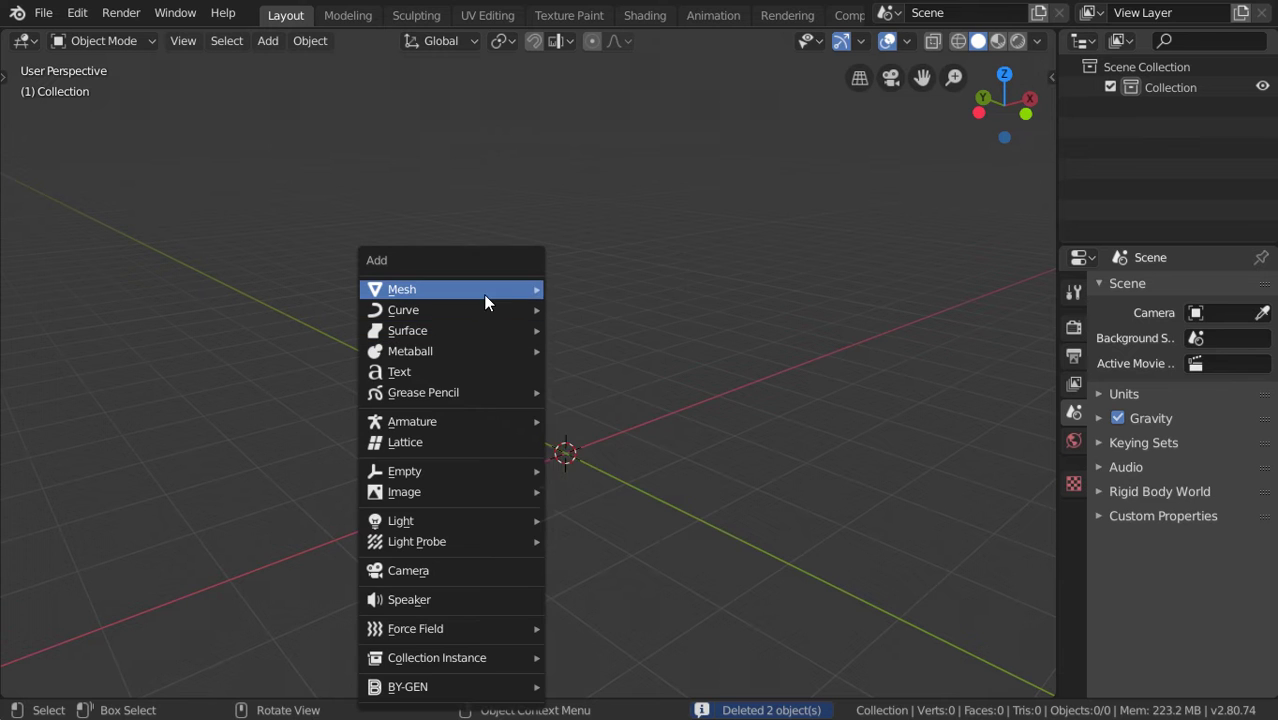
{"action": "mouse_move", "coordinate": [483, 294]}
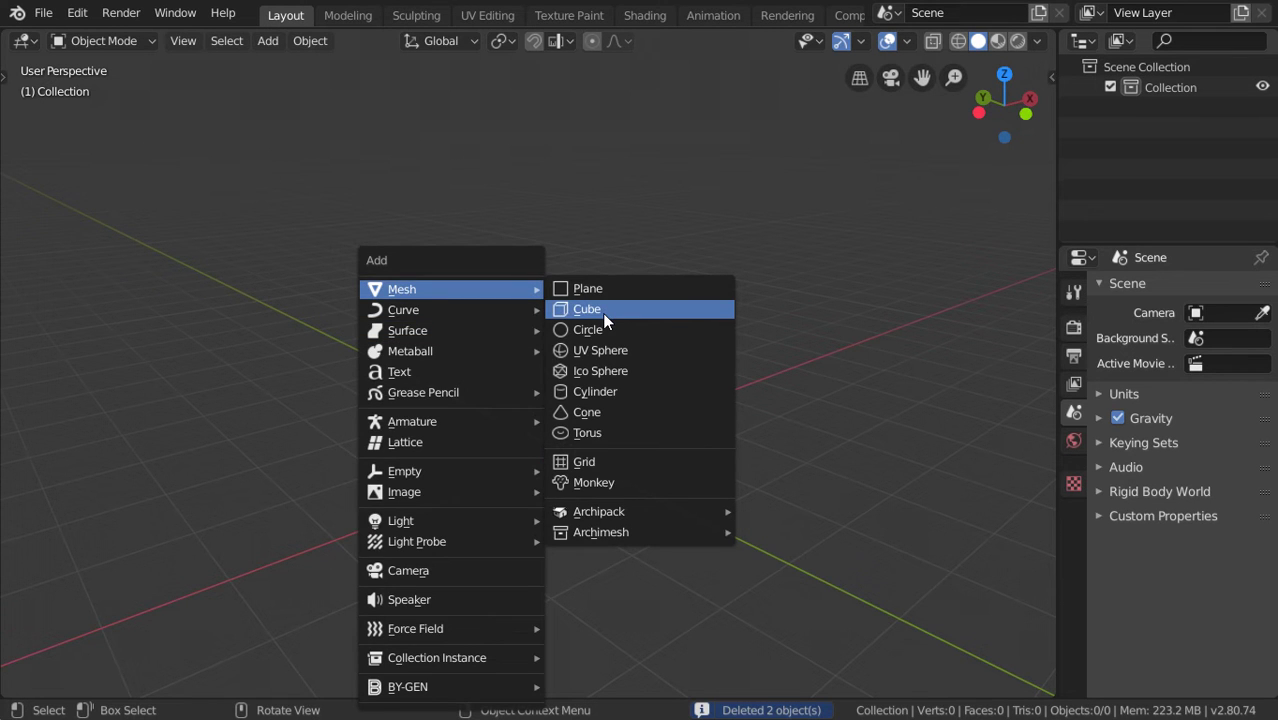
{"action": "left_click", "coordinate": [602, 313]}
{"action": "key", "text": "KP_1"}
{"action": "scroll", "coordinate": [595, 325], "scroll_direction": "up", "scroll_amount": 3}
Step: Add a cylinder at the cube's top-right corner, then reselect the cube
{"action": "right_click", "coordinate": [586, 306], "text": "shift"}
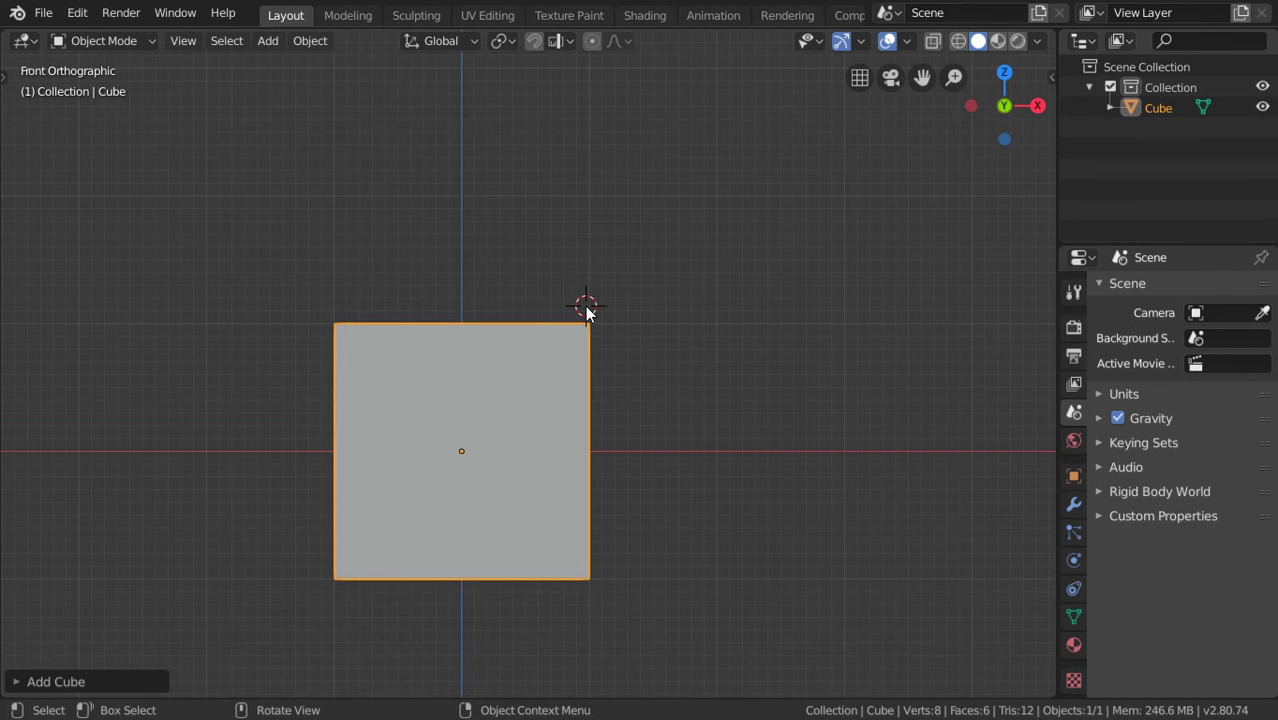
{"action": "key", "text": "shift+a"}
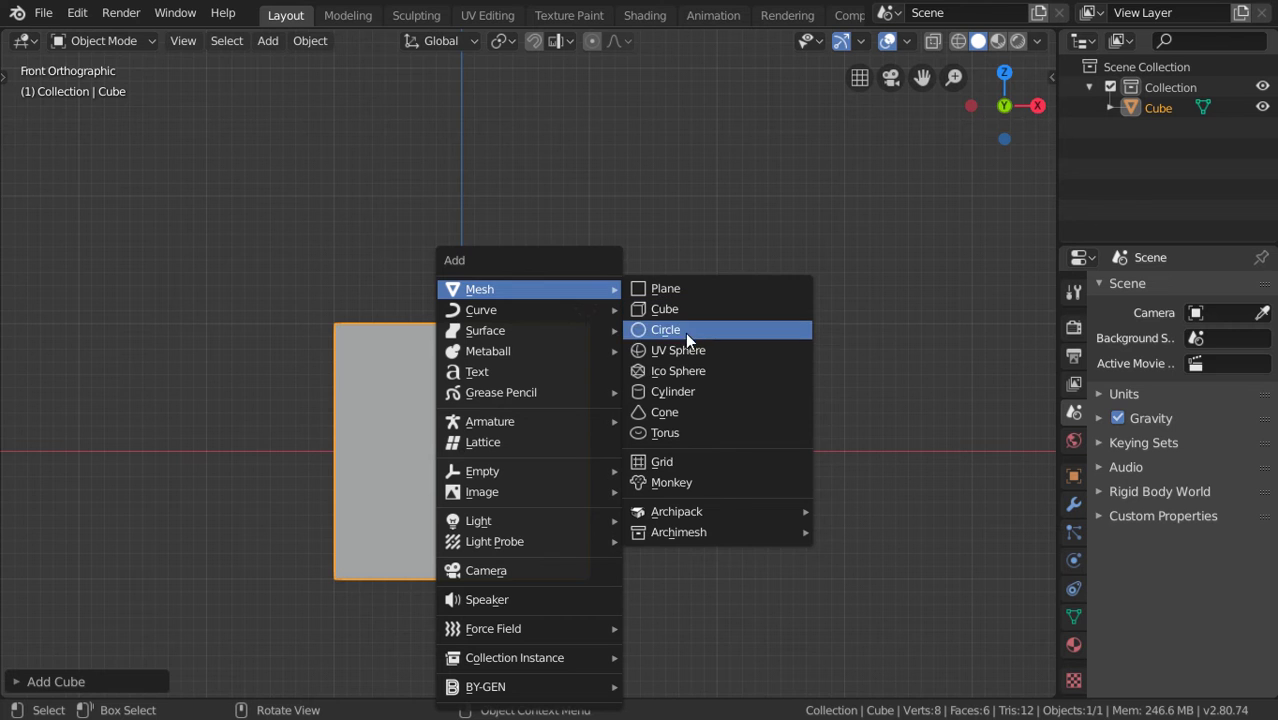
{"action": "left_click", "coordinate": [708, 391]}
{"action": "middle_click_drag", "start_coordinate": [708, 391], "coordinate": [613, 340]}
{"action": "scroll", "coordinate": [612, 338], "scroll_direction": "down", "scroll_amount": 5}
{"action": "left_click", "coordinate": [371, 456]}
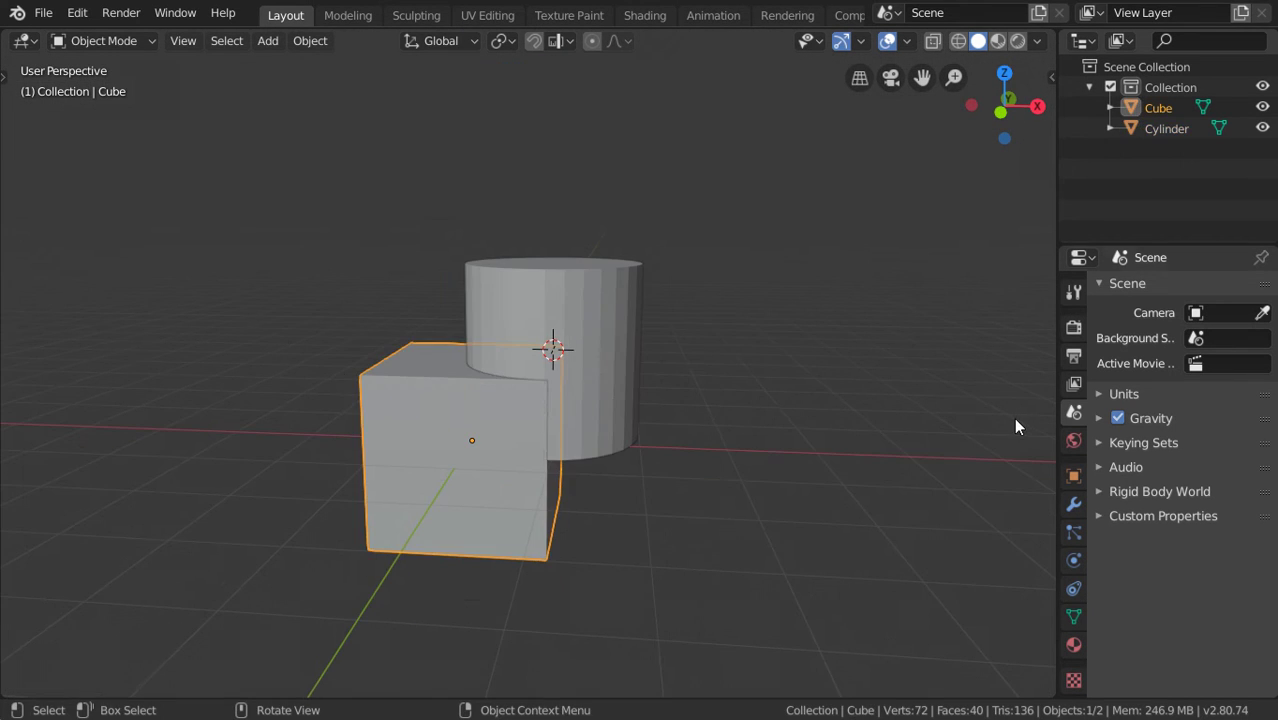
Step: Add a Boolean modifier to the cube with the Cylinder picked as its cutter object
{"action": "left_click", "coordinate": [1076, 505]}
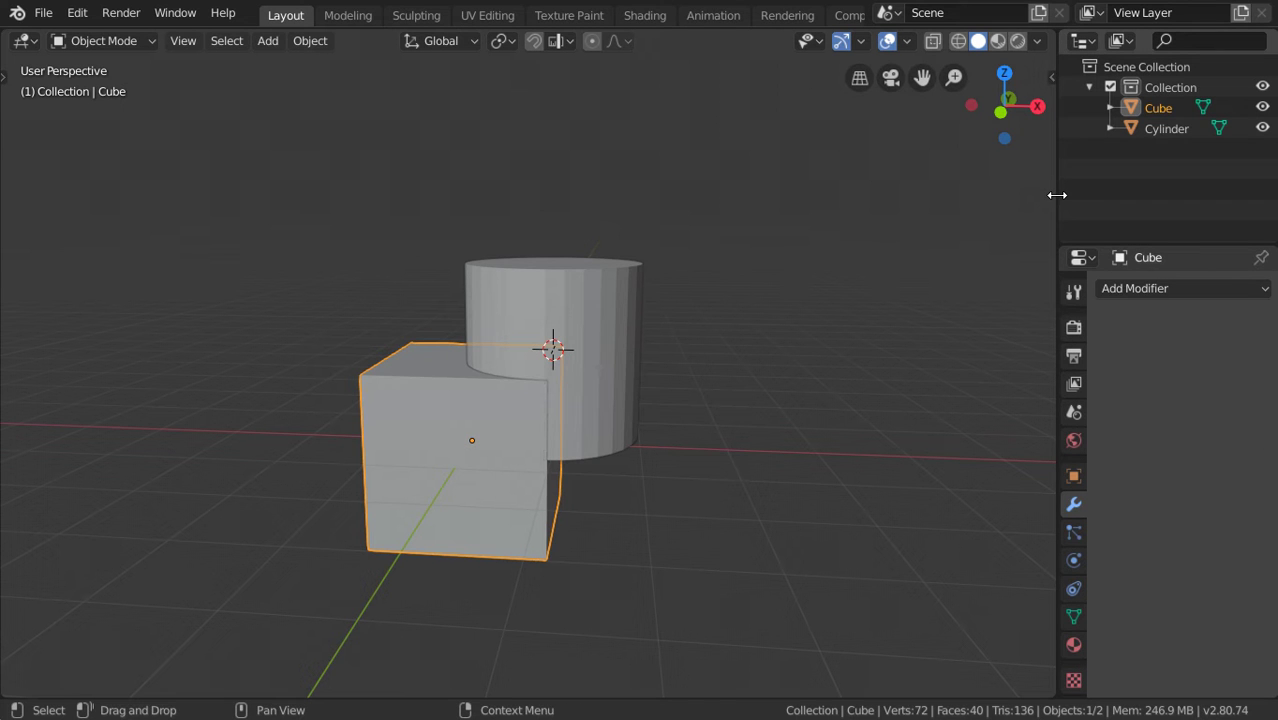
{"action": "left_click_drag", "start_coordinate": [1057, 195], "coordinate": [949, 195]}
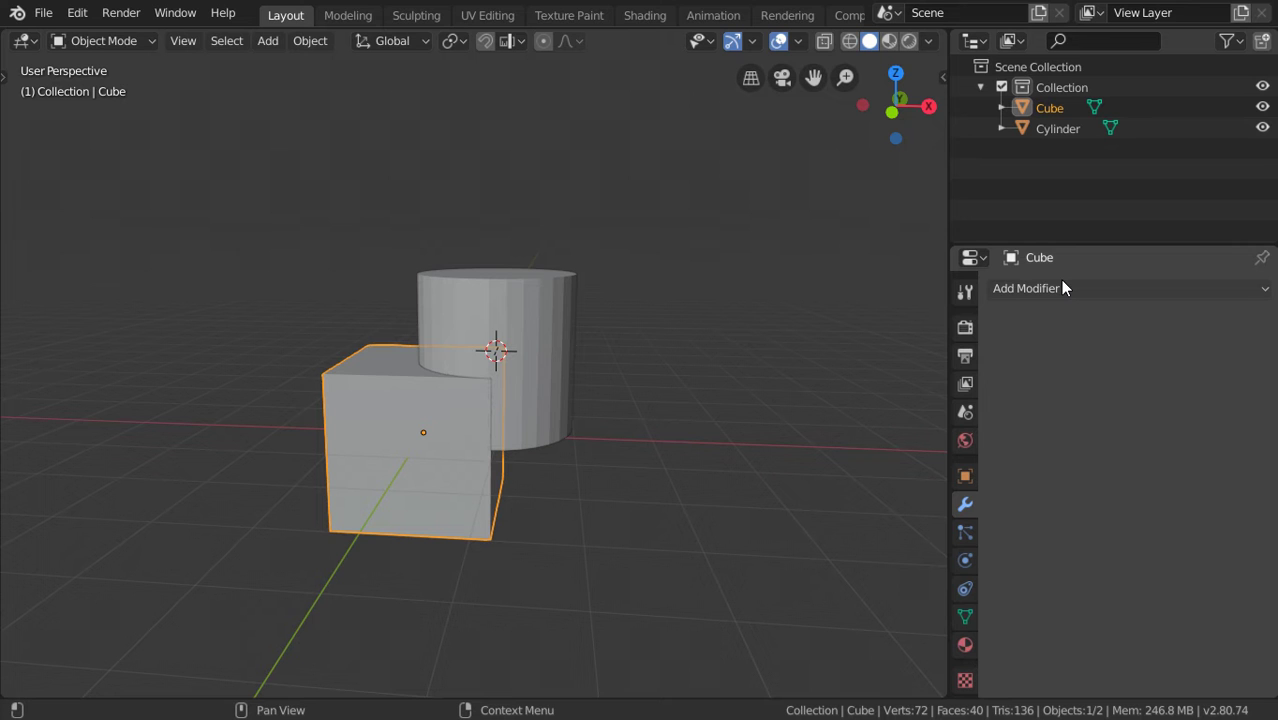
{"action": "left_click", "coordinate": [1062, 287]}
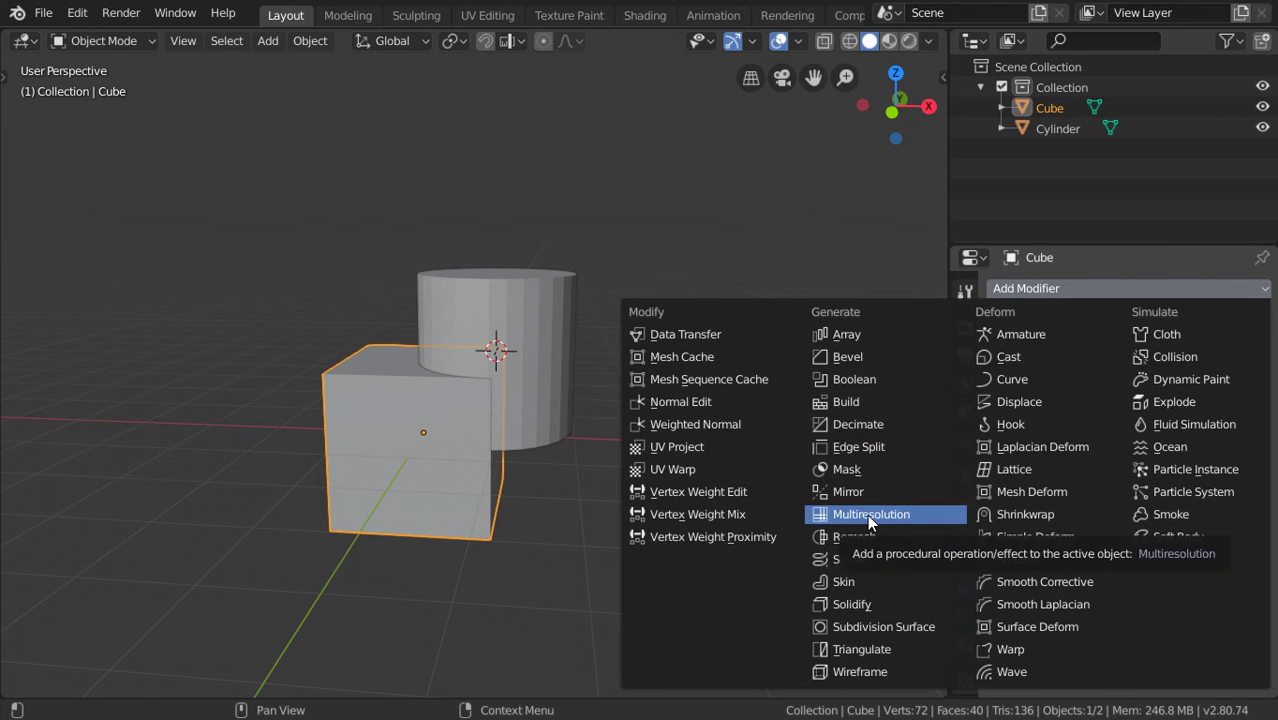
{"action": "left_click", "coordinate": [858, 374]}
{"action": "left_click", "coordinate": [1257, 399]}
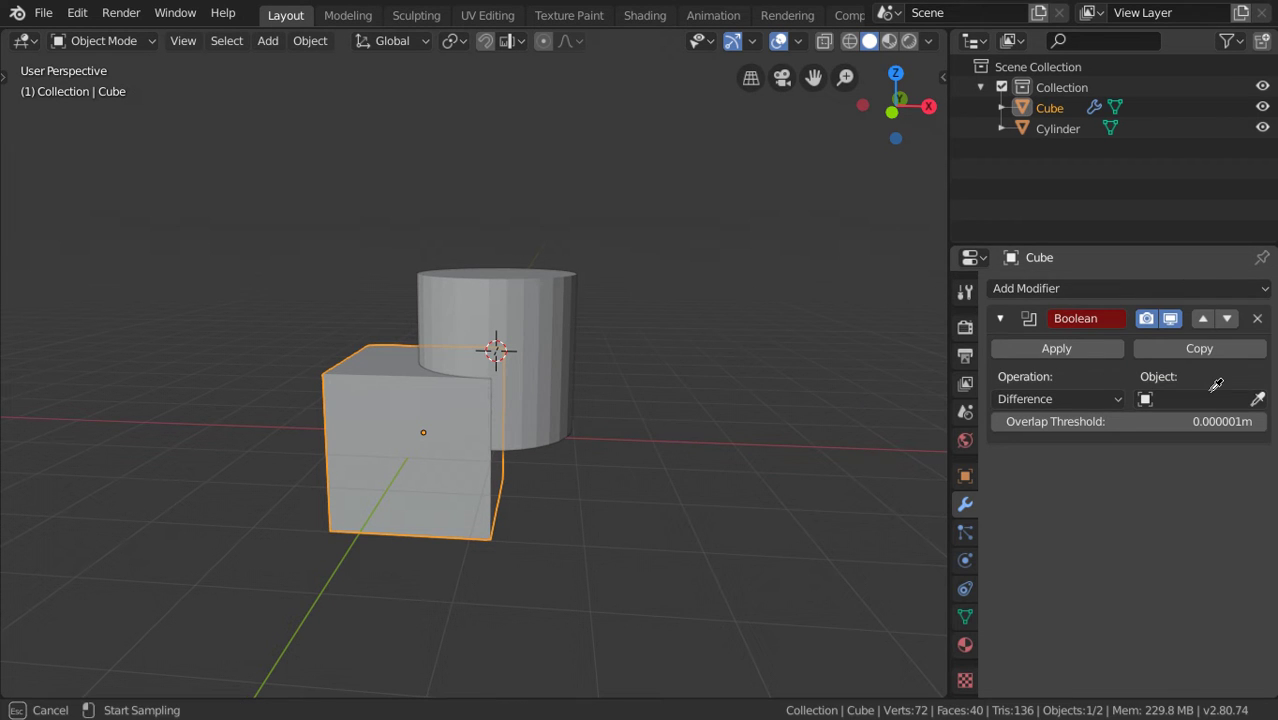
{"action": "left_click", "coordinate": [560, 300]}
{"action": "middle_click_drag", "start_coordinate": [583, 380], "coordinate": [804, 402]}
{"action": "scroll", "coordinate": [539, 360], "scroll_direction": "up", "scroll_amount": 5}
{"action": "middle_click_drag", "start_coordinate": [539, 360], "coordinate": [467, 392]}
{"action": "left_click", "coordinate": [537, 360]}
Step: Hide and unhide the cylinder to check the cut, then view its Object properties
{"action": "key", "text": "h"}
{"action": "key", "text": "alt+h"}
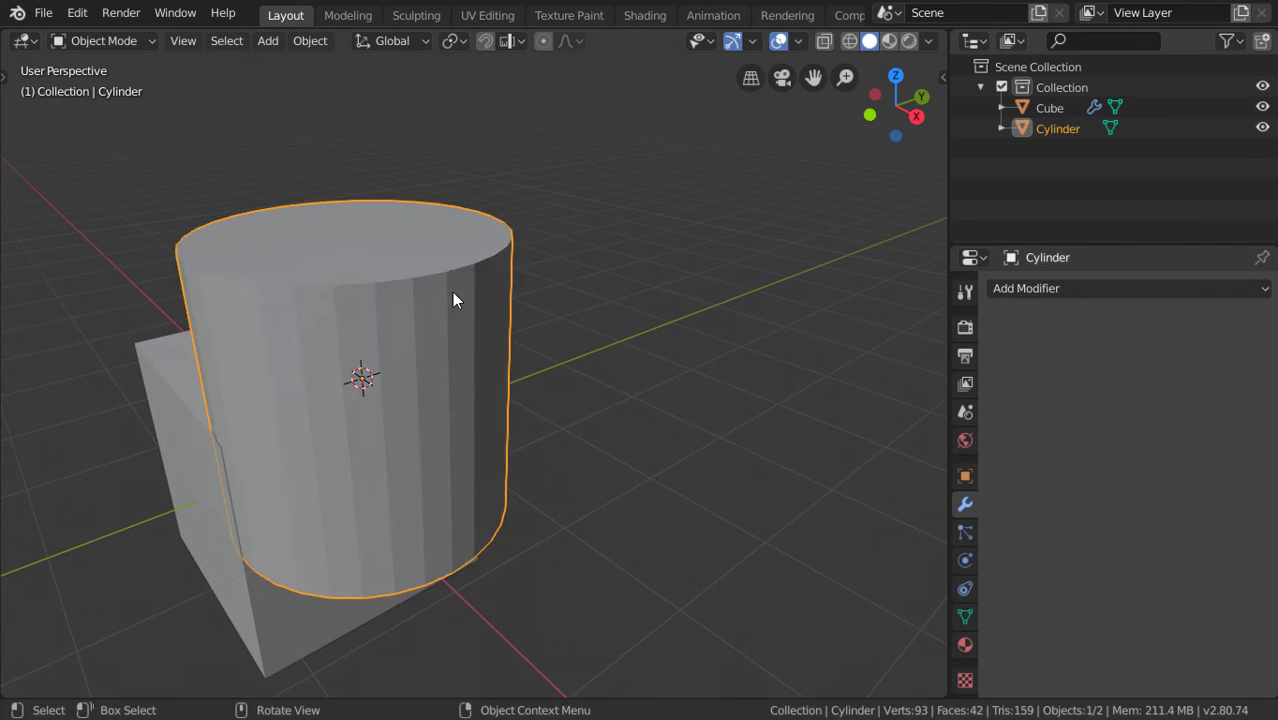
{"action": "scroll", "coordinate": [453, 298], "scroll_direction": "down", "scroll_amount": 1}
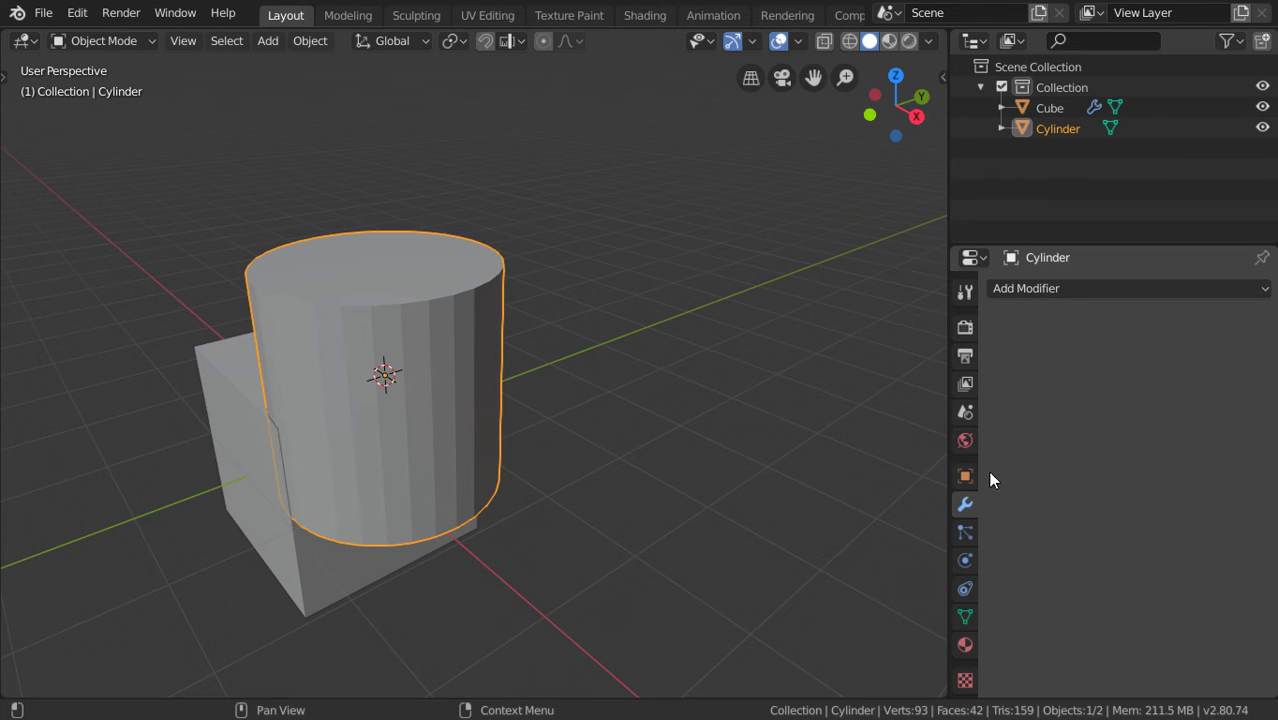
{"action": "left_click", "coordinate": [966, 617]}
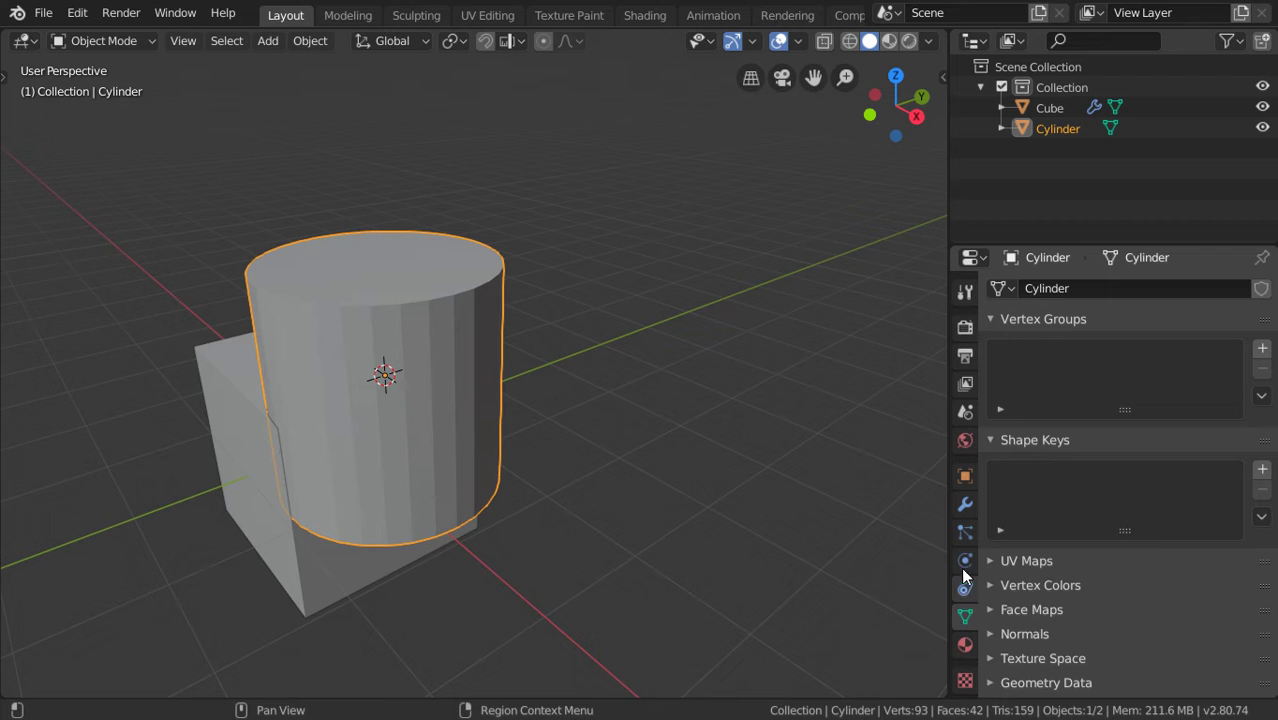
{"action": "left_click", "coordinate": [965, 533]}
{"action": "left_click", "coordinate": [968, 476]}
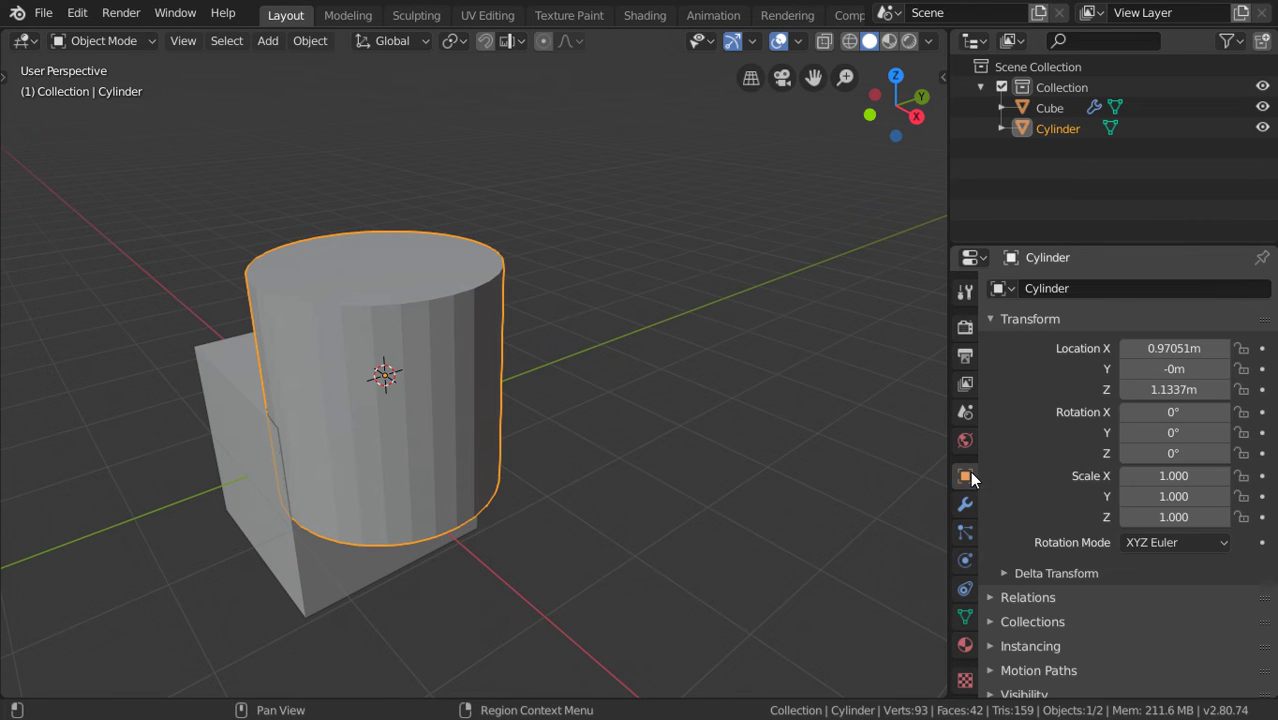
Step: Set the cylinder's Viewport Display As option to Wire
{"action": "left_click", "coordinate": [1028, 318]}
{"action": "left_click", "coordinate": [1040, 344]}
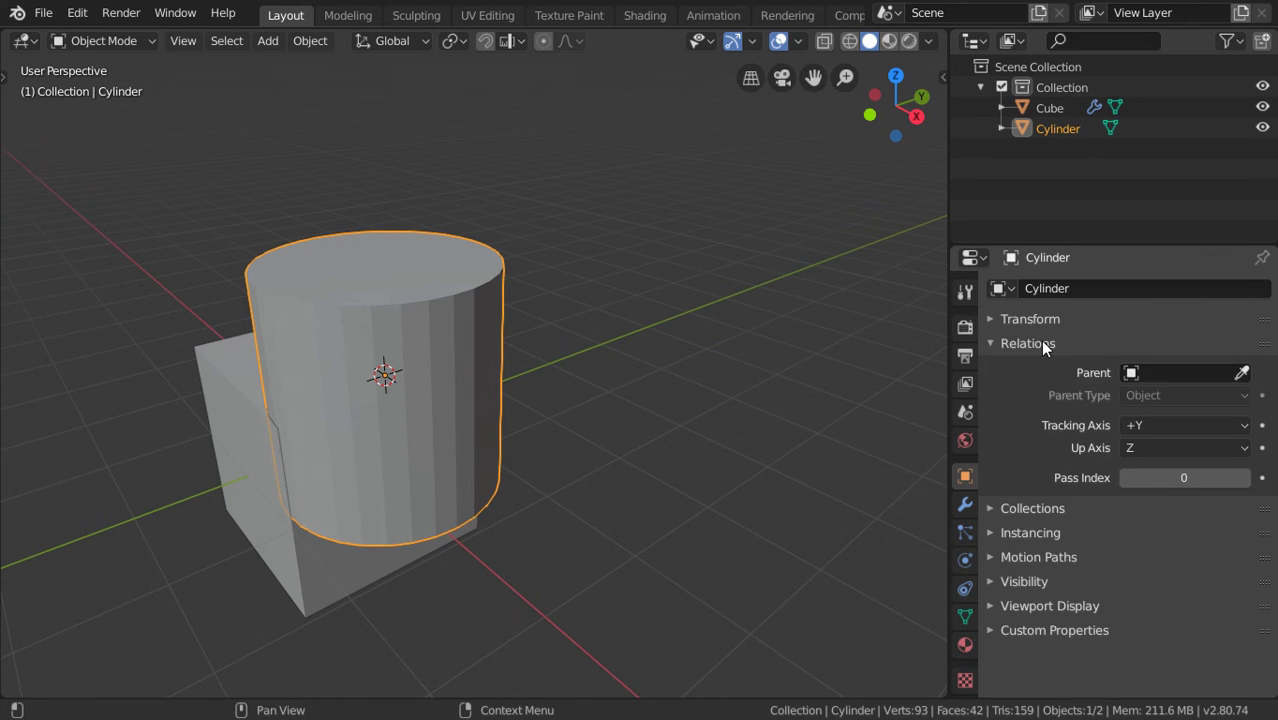
{"action": "left_click", "coordinate": [1043, 343]}
{"action": "left_click", "coordinate": [1038, 395]}
{"action": "left_click", "coordinate": [1038, 397]}
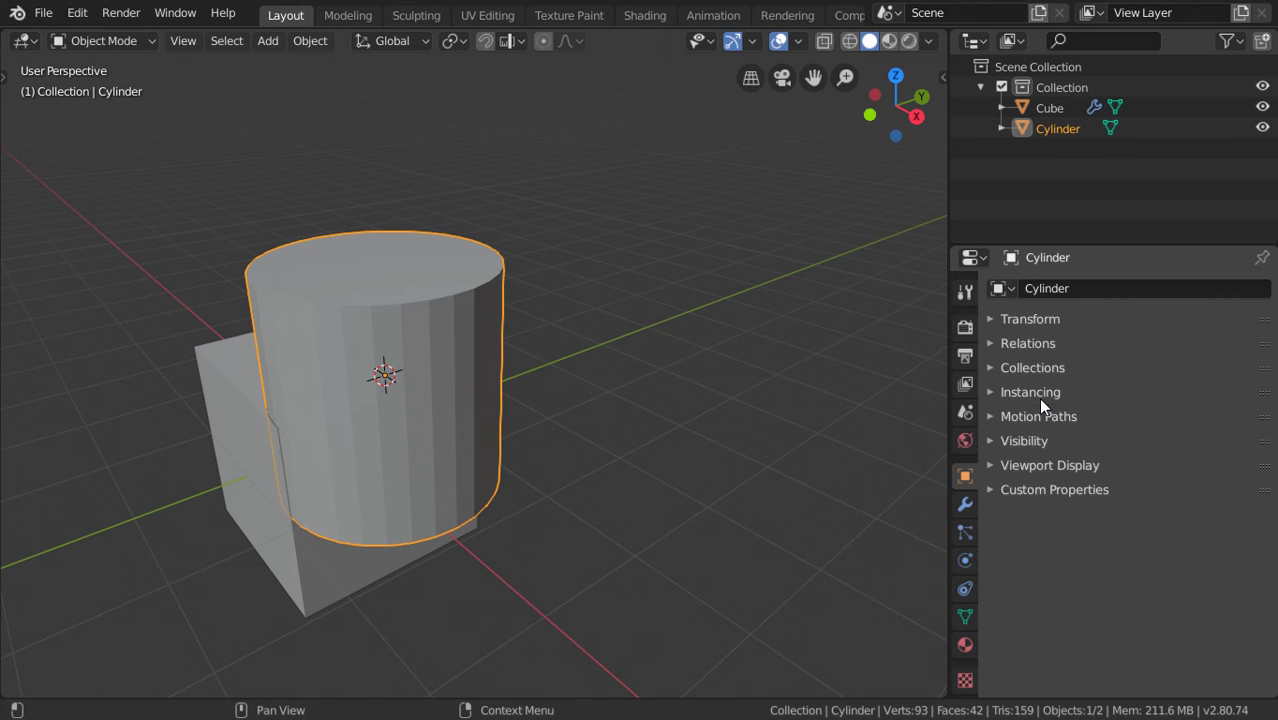
{"action": "left_click", "coordinate": [1039, 414]}
{"action": "left_click", "coordinate": [1040, 413]}
{"action": "left_click", "coordinate": [1047, 444]}
{"action": "left_click", "coordinate": [1078, 446]}
{"action": "left_click", "coordinate": [1062, 466]}
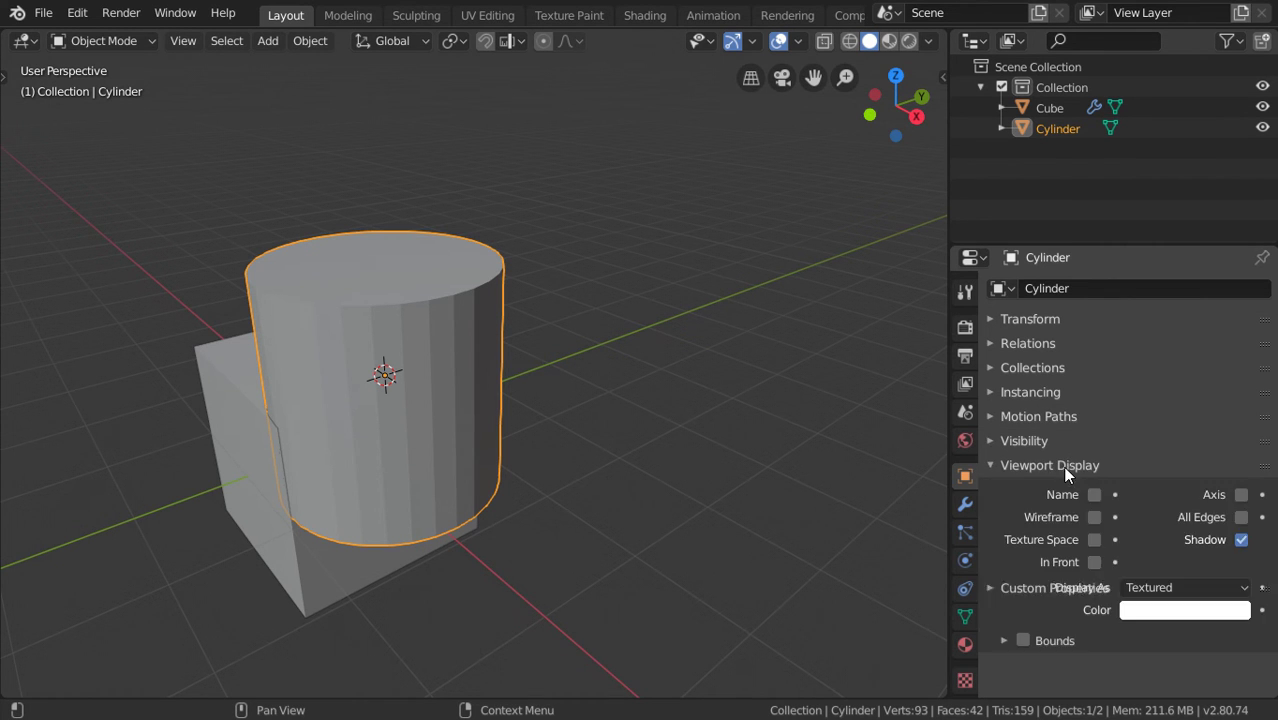
{"action": "left_click", "coordinate": [1154, 590]}
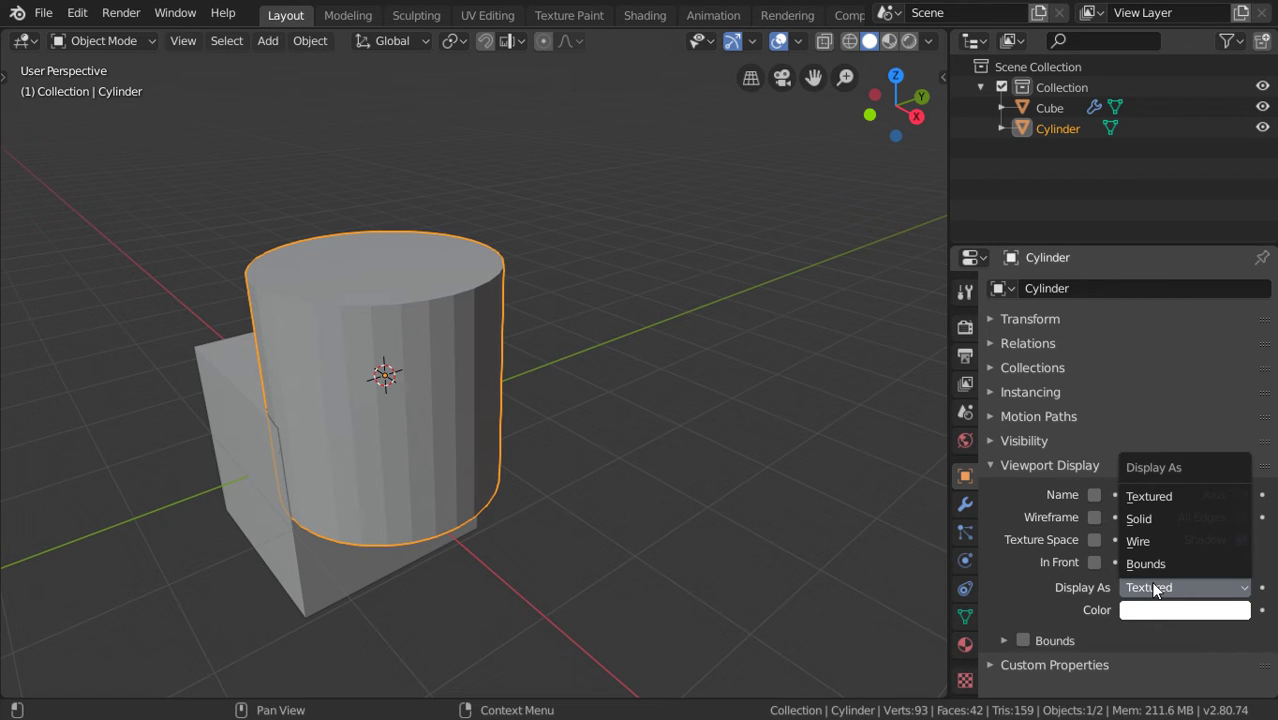
{"action": "left_click", "coordinate": [1138, 541]}
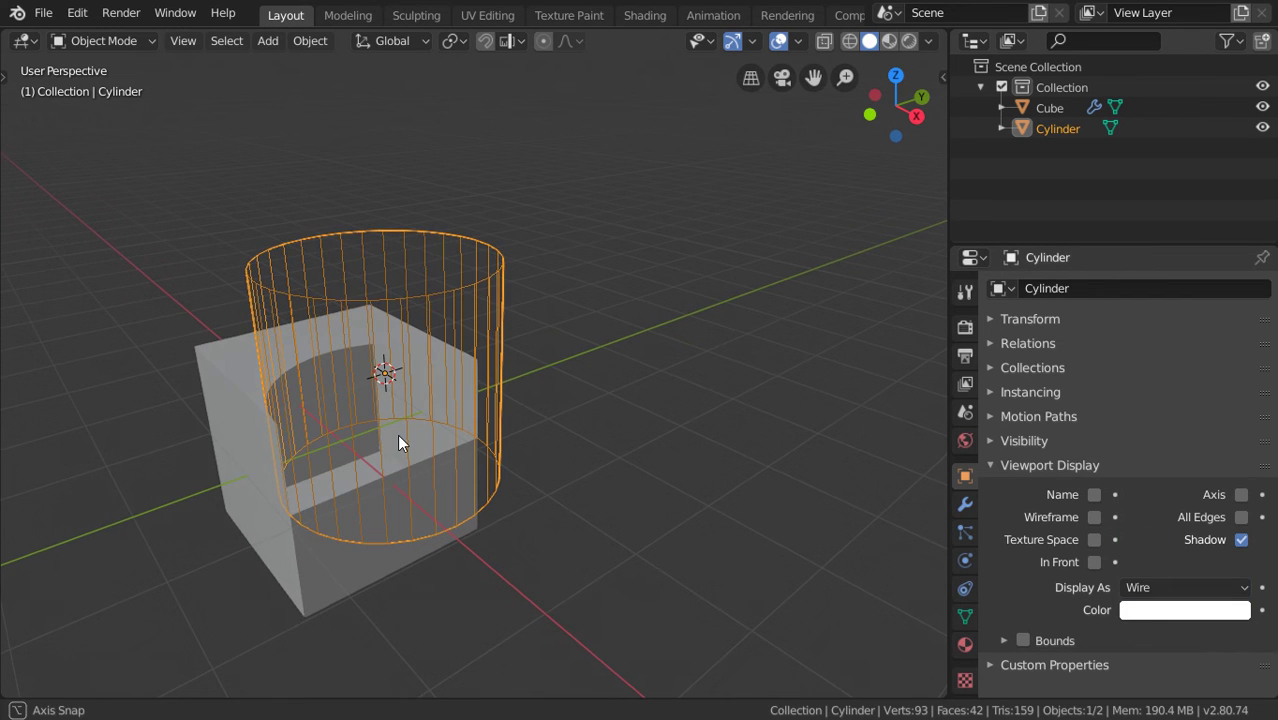
Step: Move the wire cylinder along X into the cube's corner, cancelling a trial vertical move
{"action": "middle_click_drag", "start_coordinate": [500, 300], "coordinate": [510, 351]}
{"action": "key", "text": "ctrl+z"}
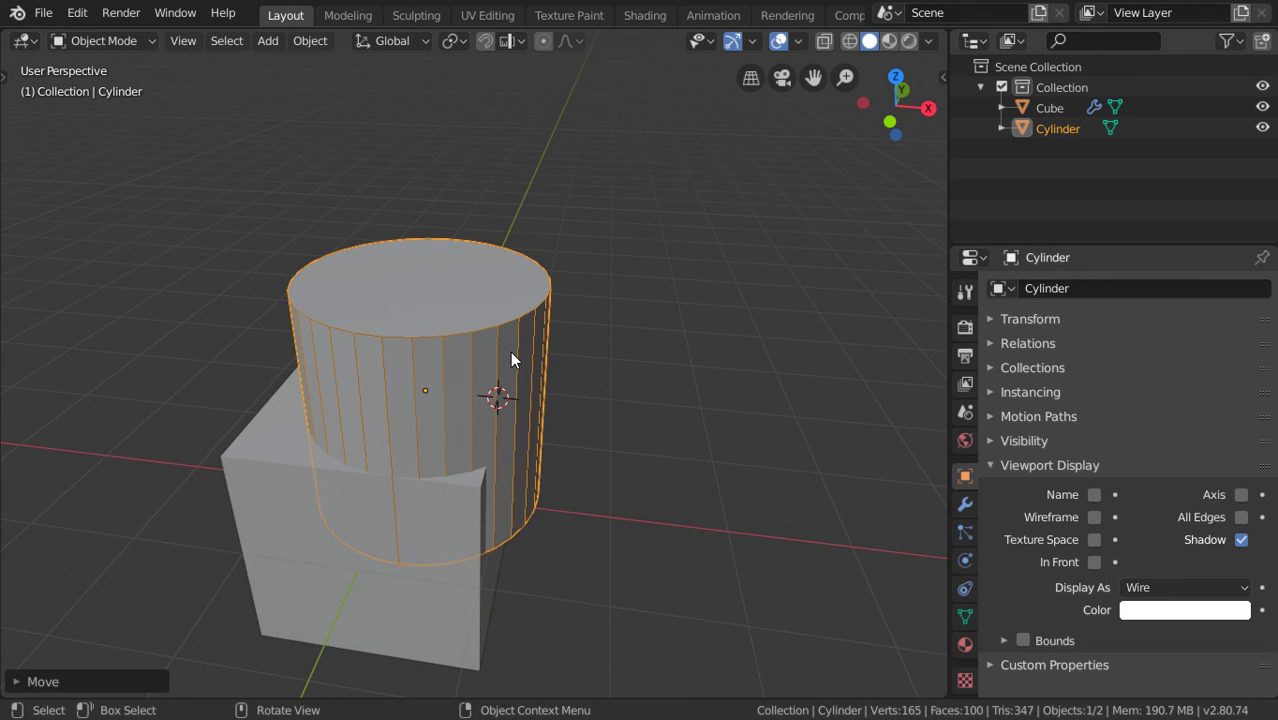
{"action": "middle_click_drag", "start_coordinate": [562, 395], "coordinate": [524, 366]}
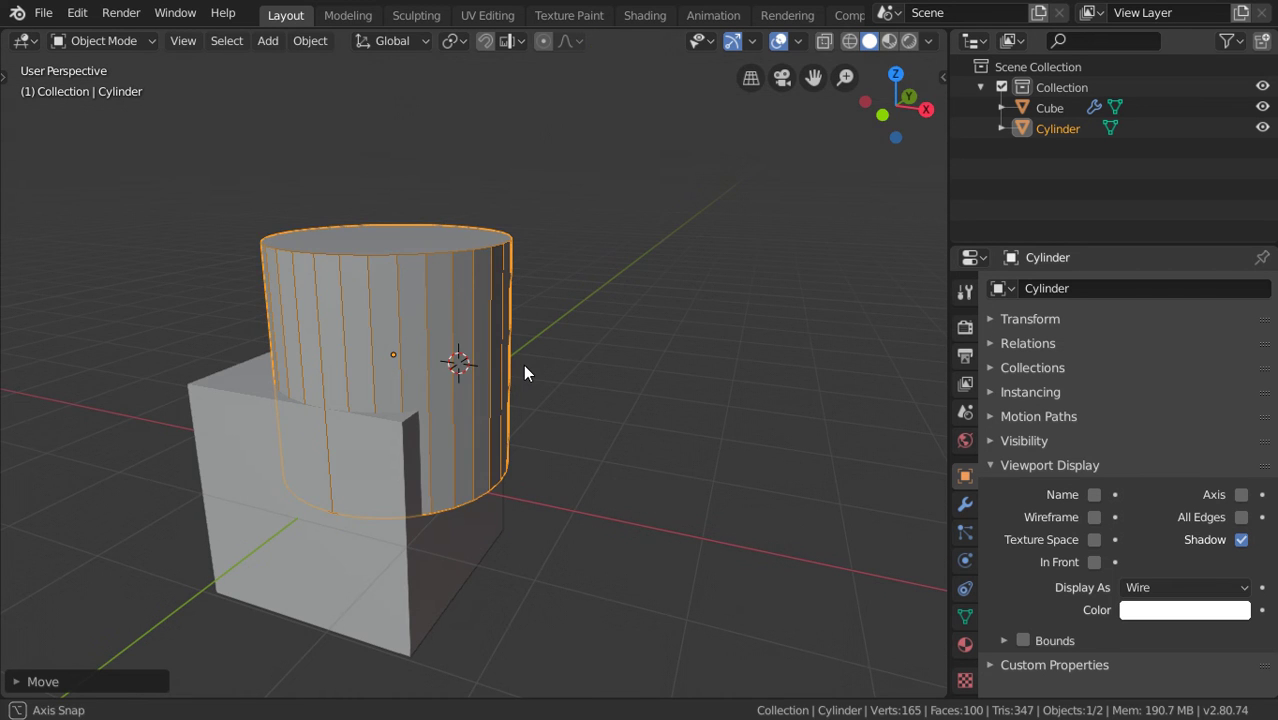
{"action": "key", "text": "g"}
{"action": "key", "text": "x"}
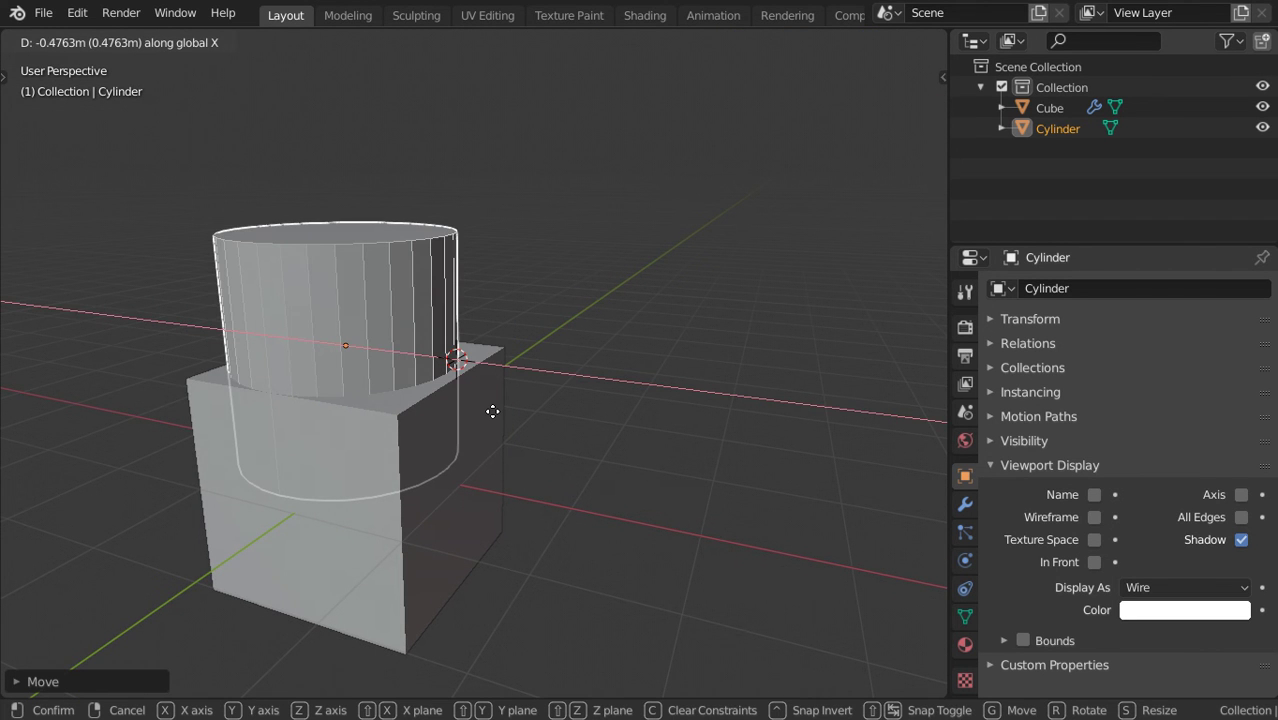
{"action": "left_click", "coordinate": [492, 411]}
{"action": "middle_click_drag", "start_coordinate": [492, 411], "coordinate": [532, 491]}
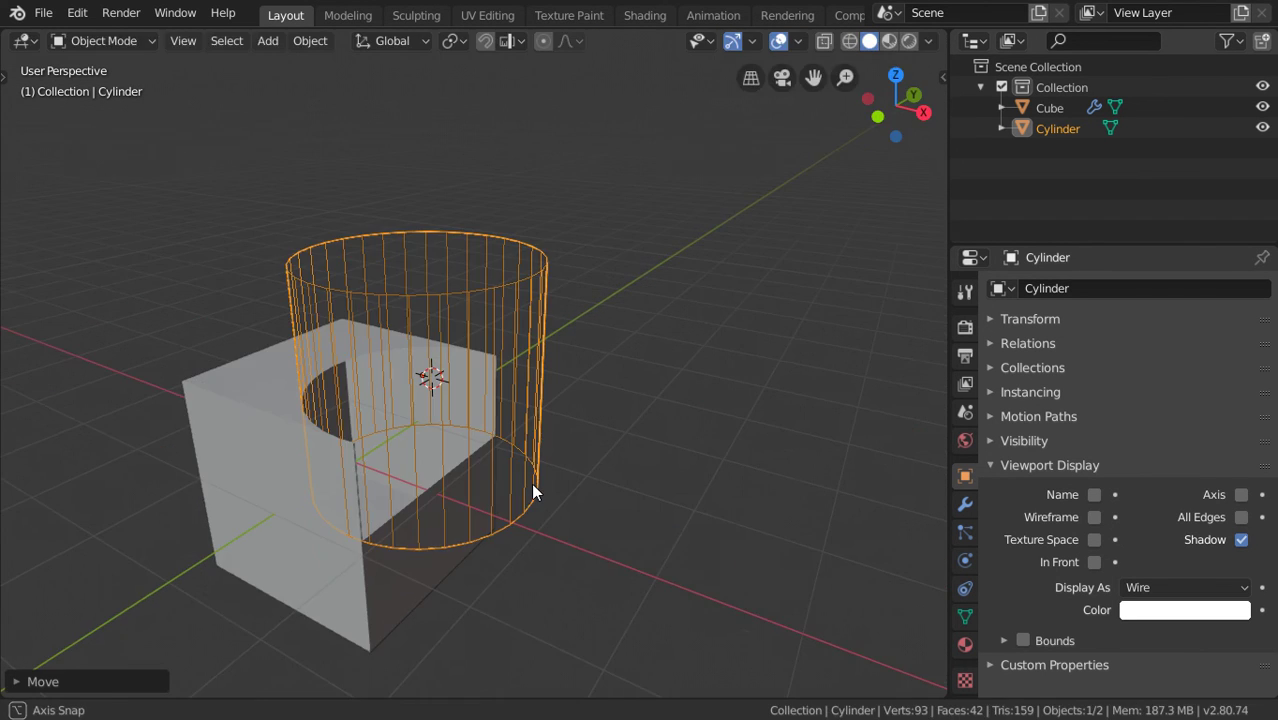
{"action": "key", "text": "g"}
{"action": "key", "text": "z"}
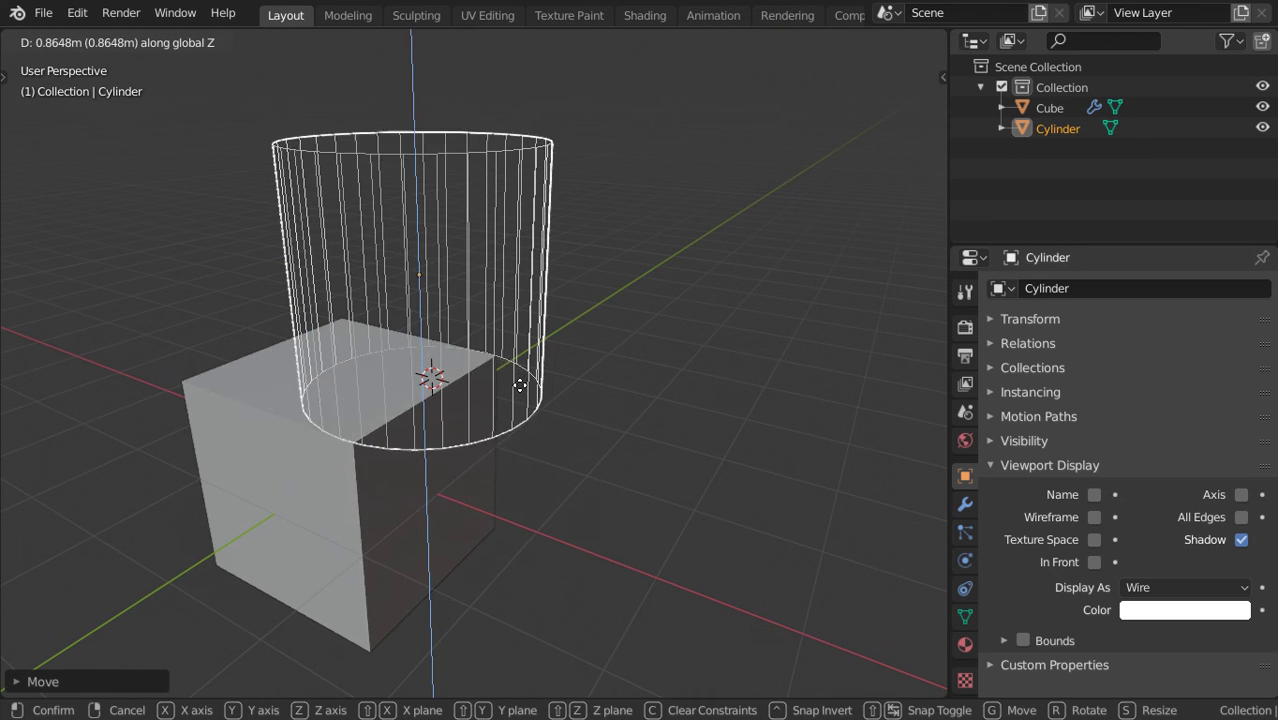
{"action": "right_click", "coordinate": [521, 441]}
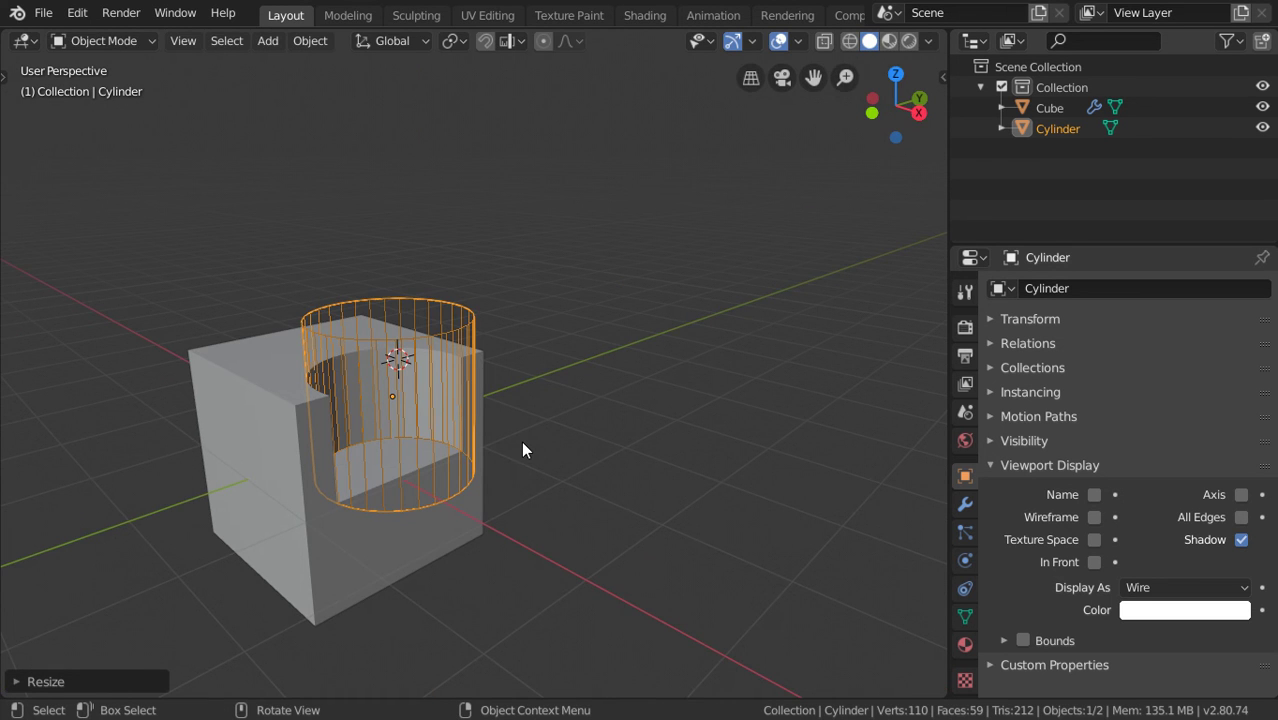